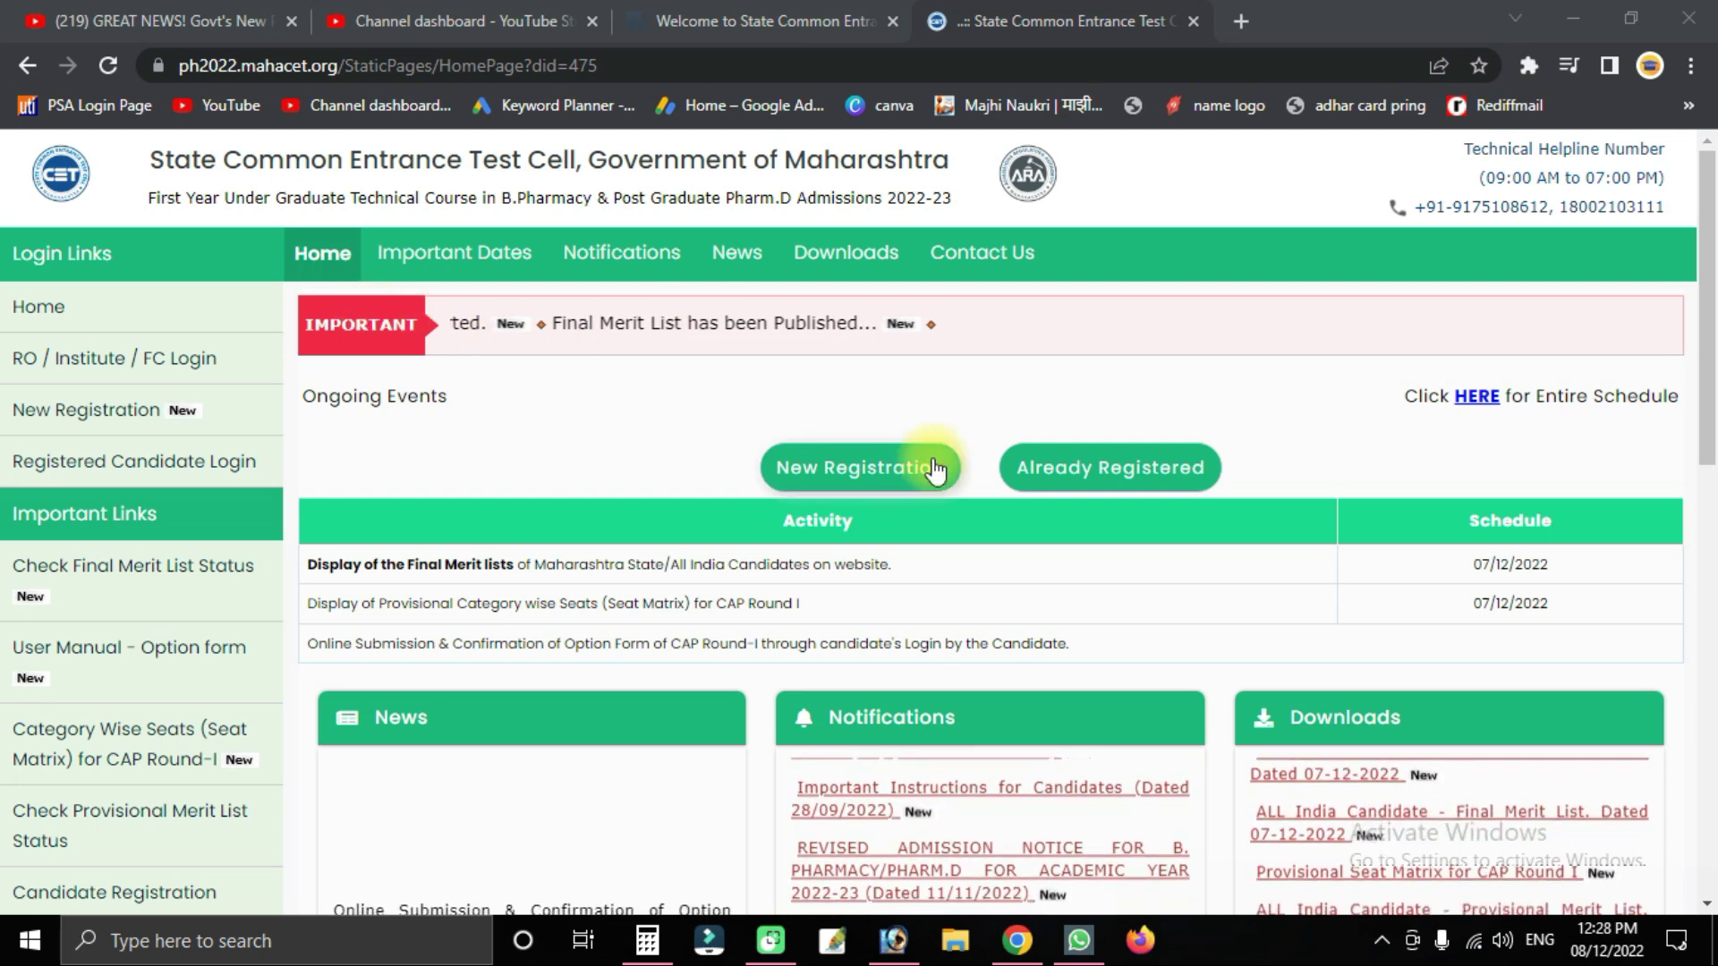
Sign in as a registered candidate with the saved application ID and the account password
left_click(1041, 467)
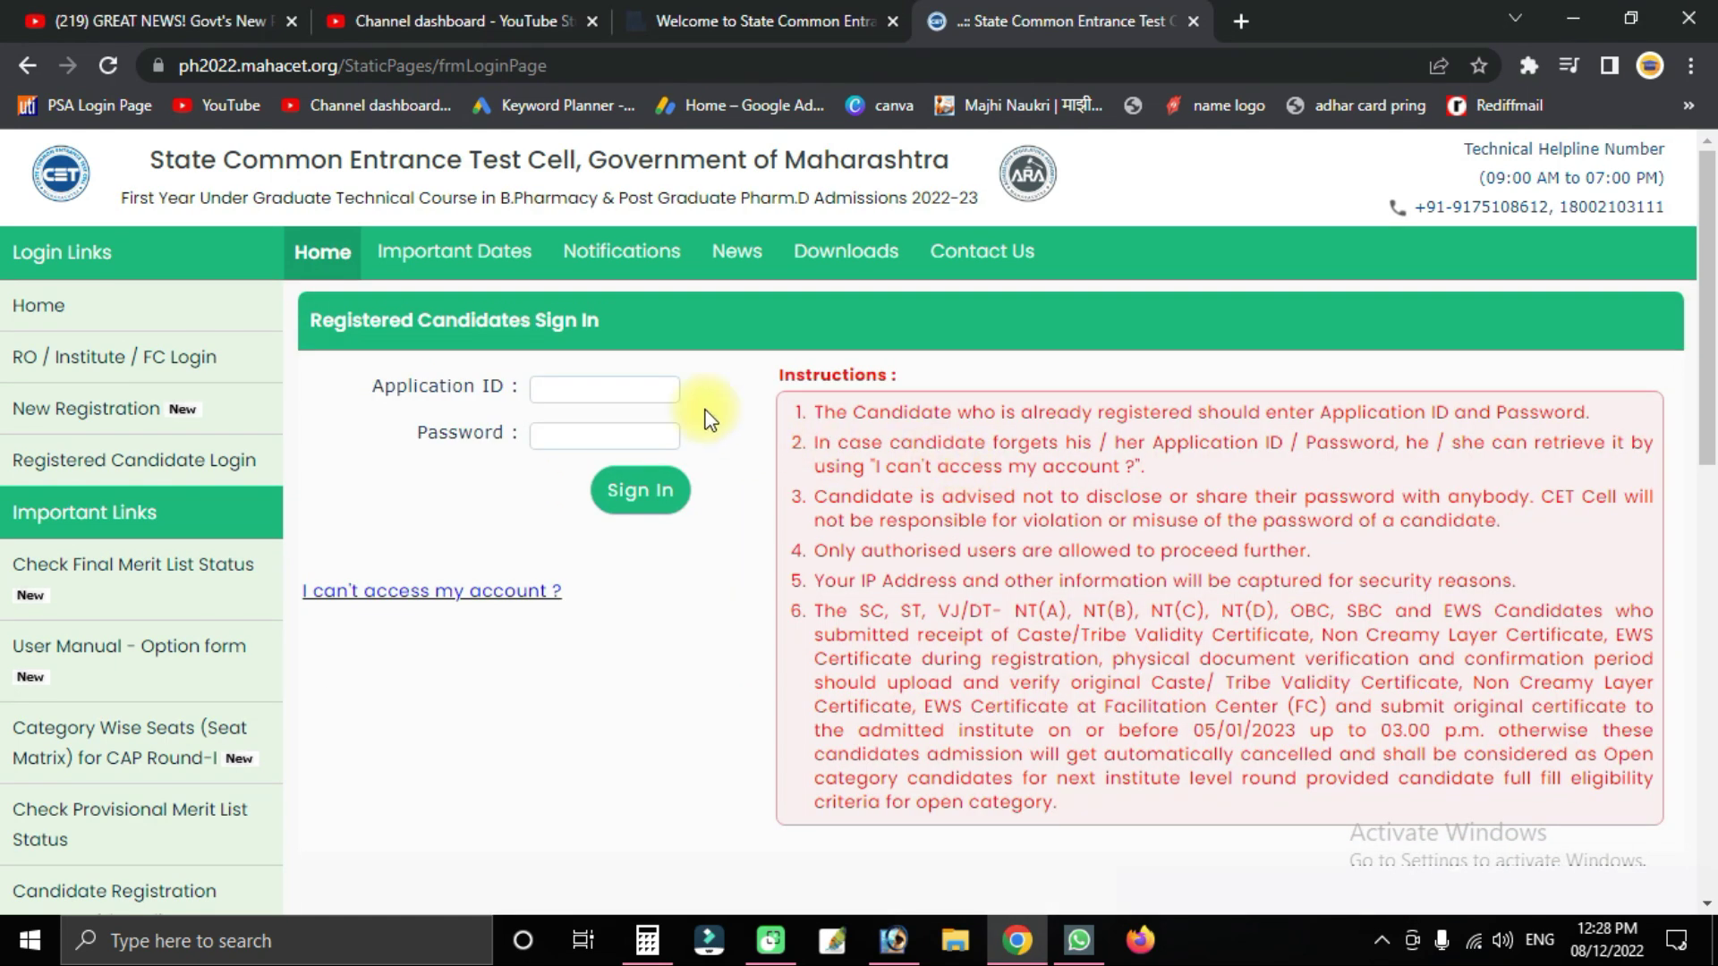
left_click(611, 385)
key("ctrl+v")
left_click(567, 434)
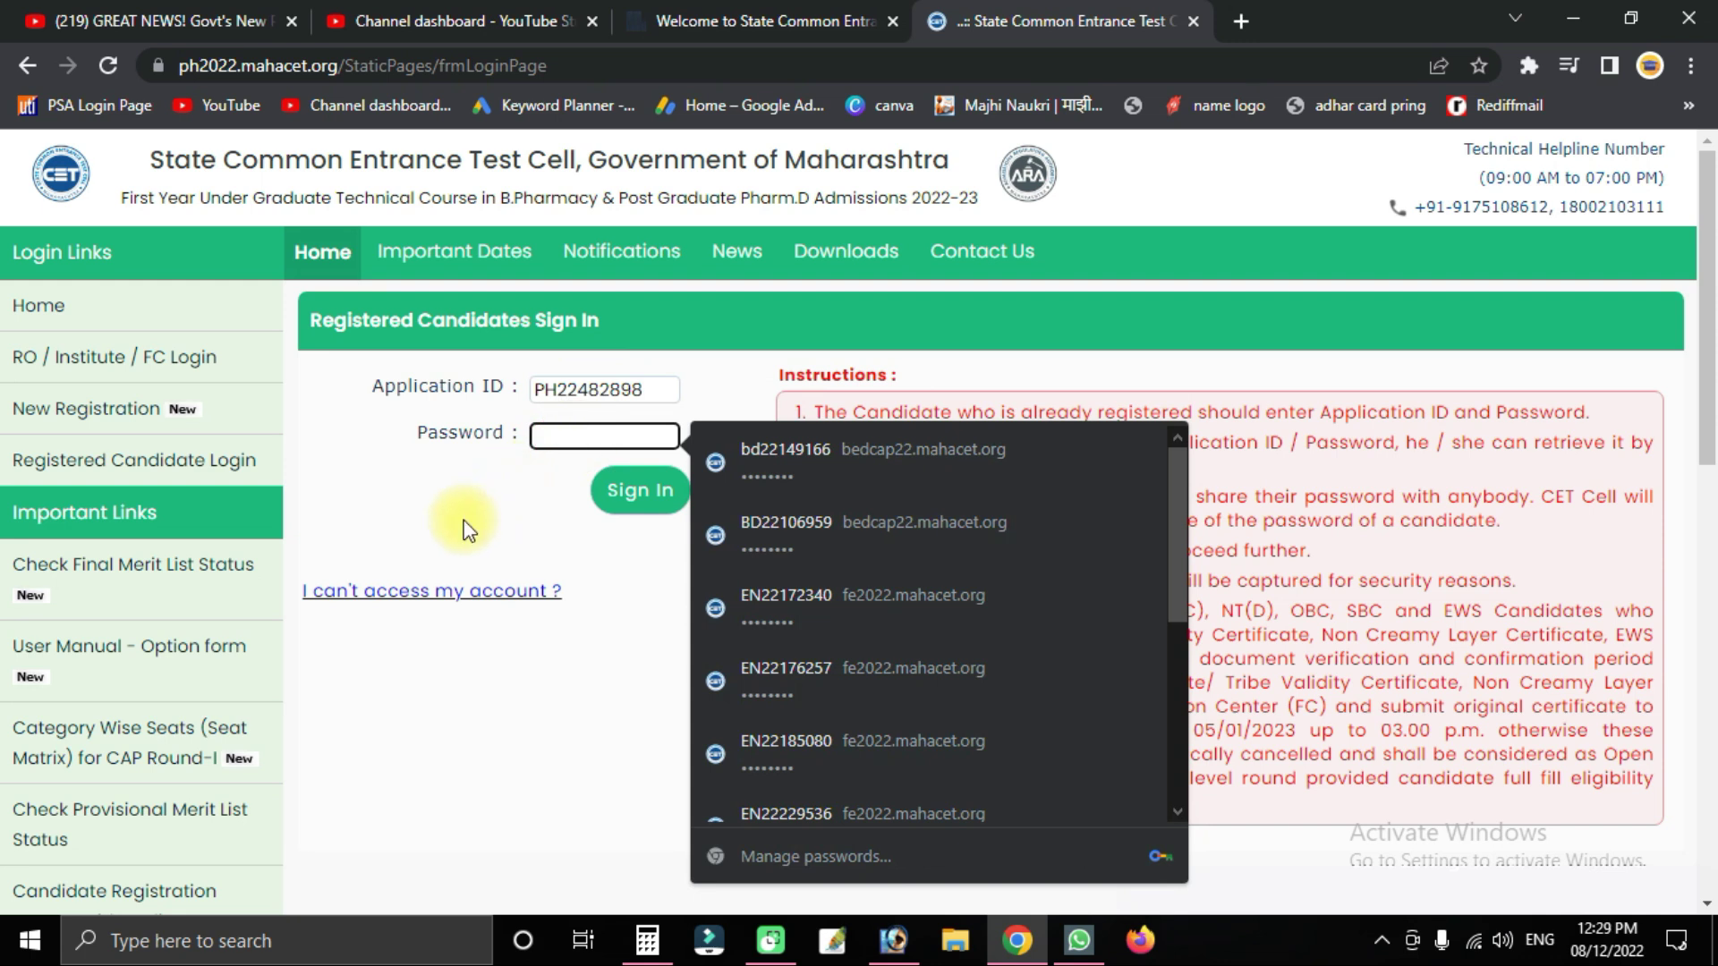
type("•••••••")
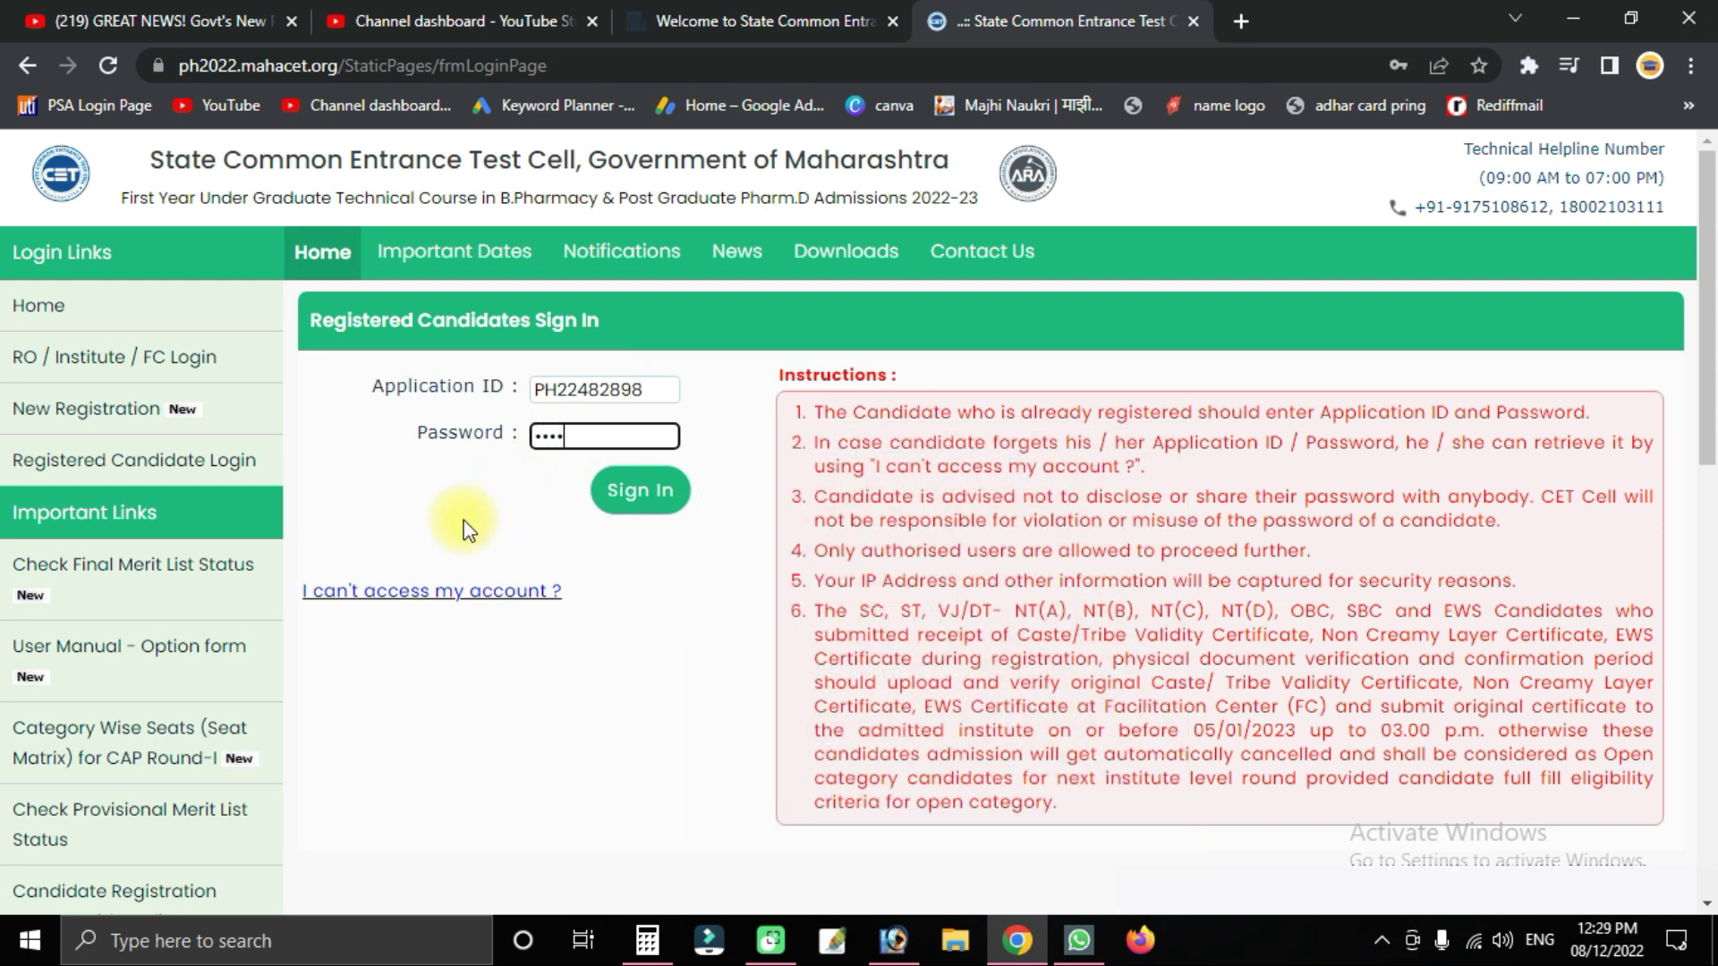
type("•")
key("Tab")
key("Return")
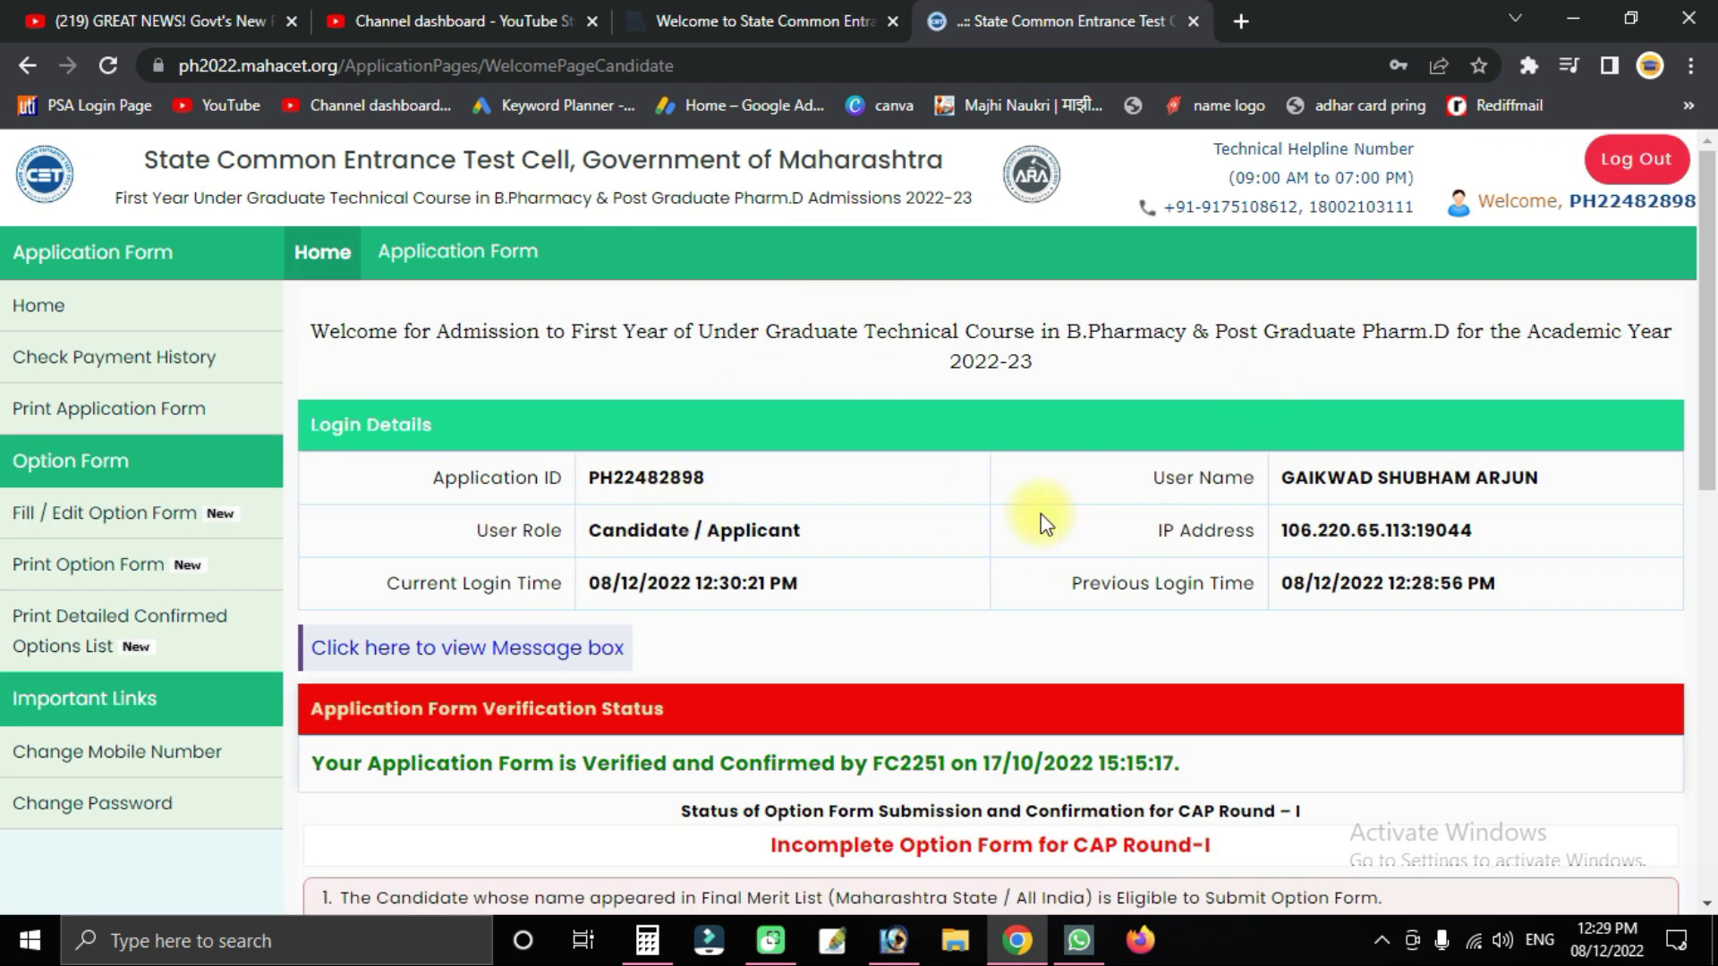
Check the user name in the login details and scroll through the option form instructions
left_click_drag(1281, 477, 1525, 478)
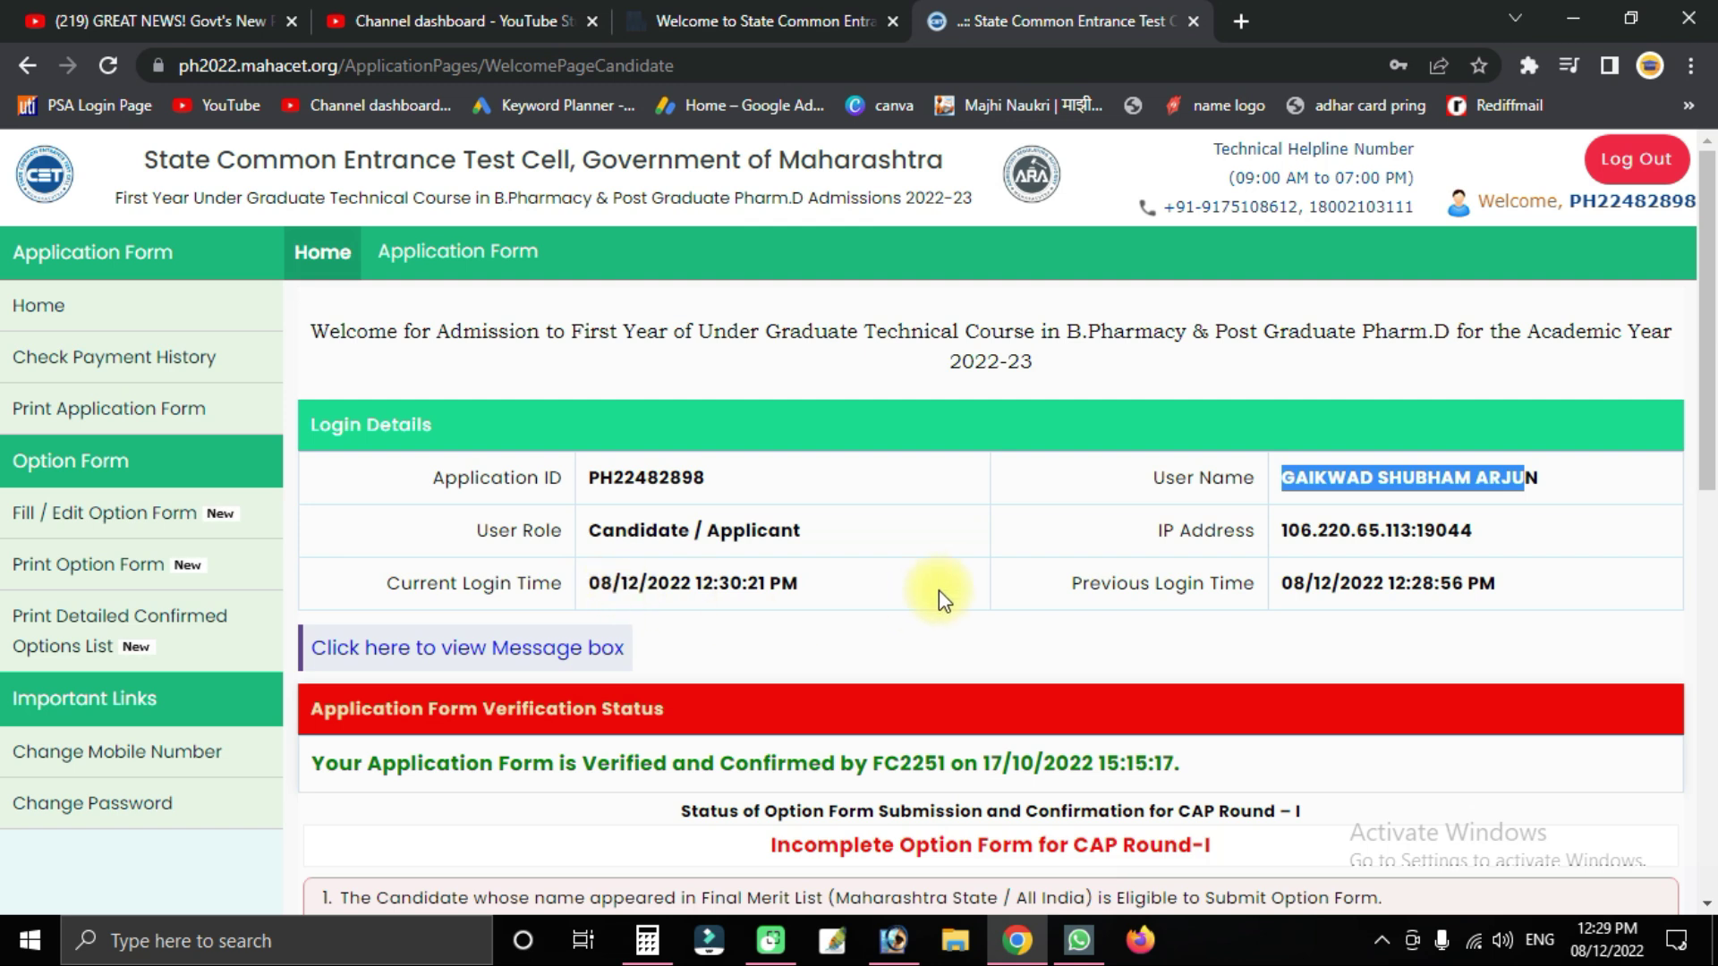
scroll(939, 592, "down", 2)
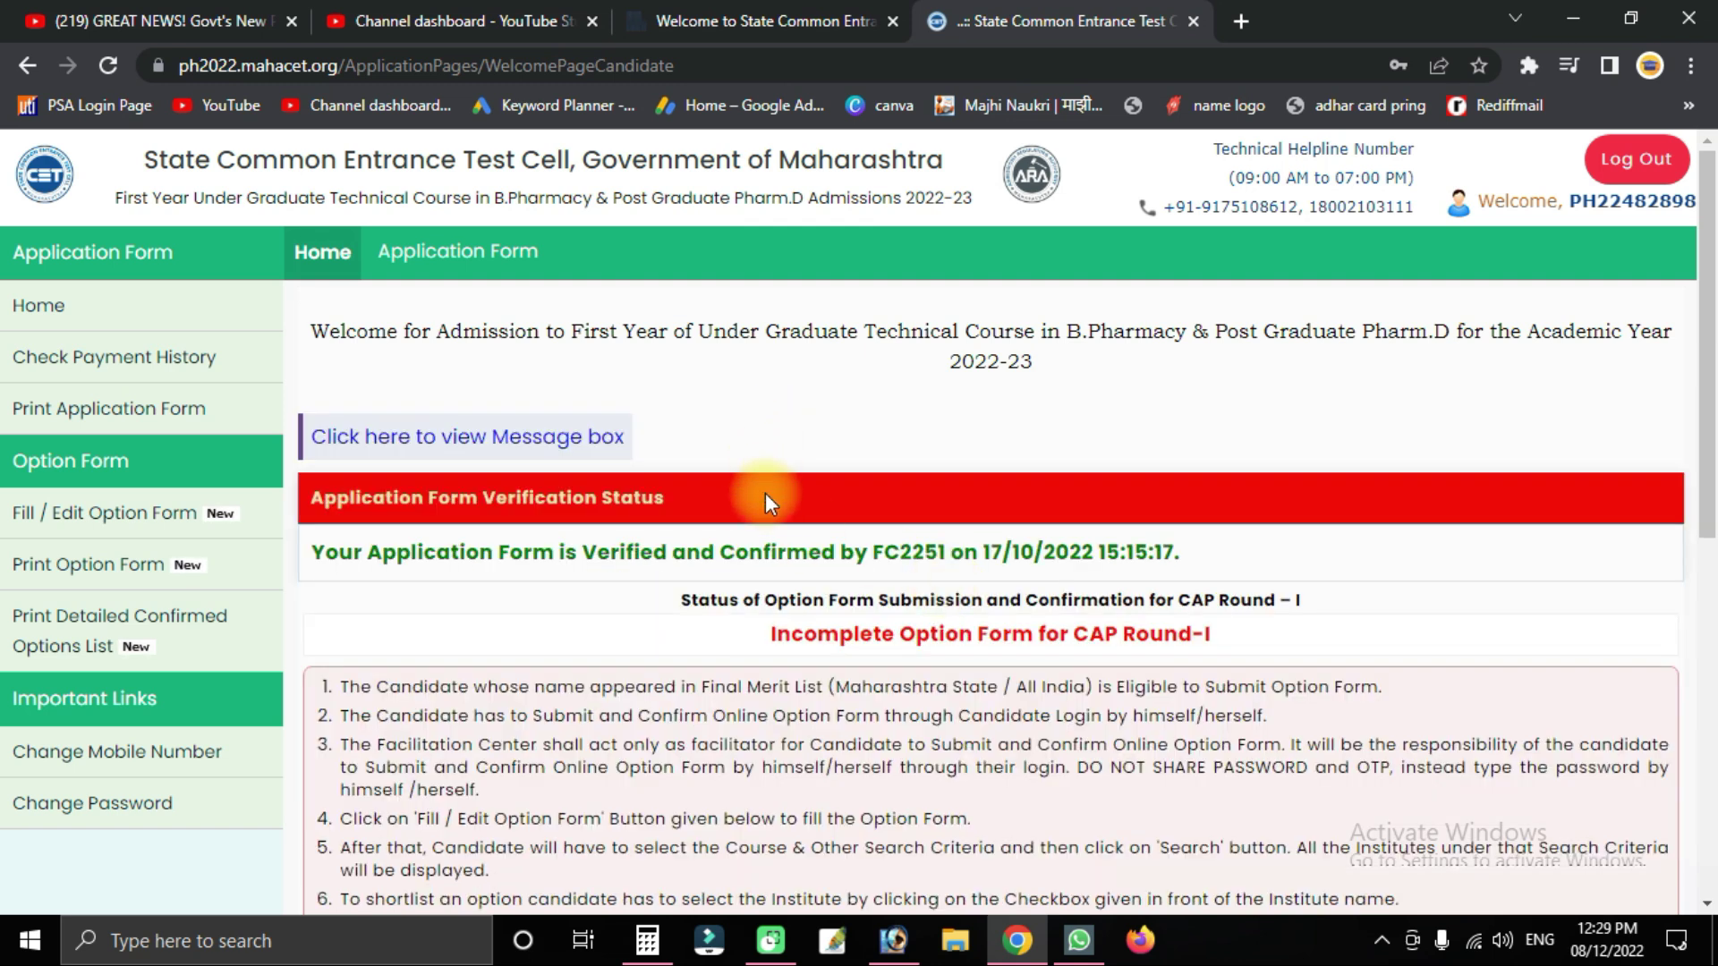
scroll(765, 506, "down", 4)
scroll(765, 505, "down", 4)
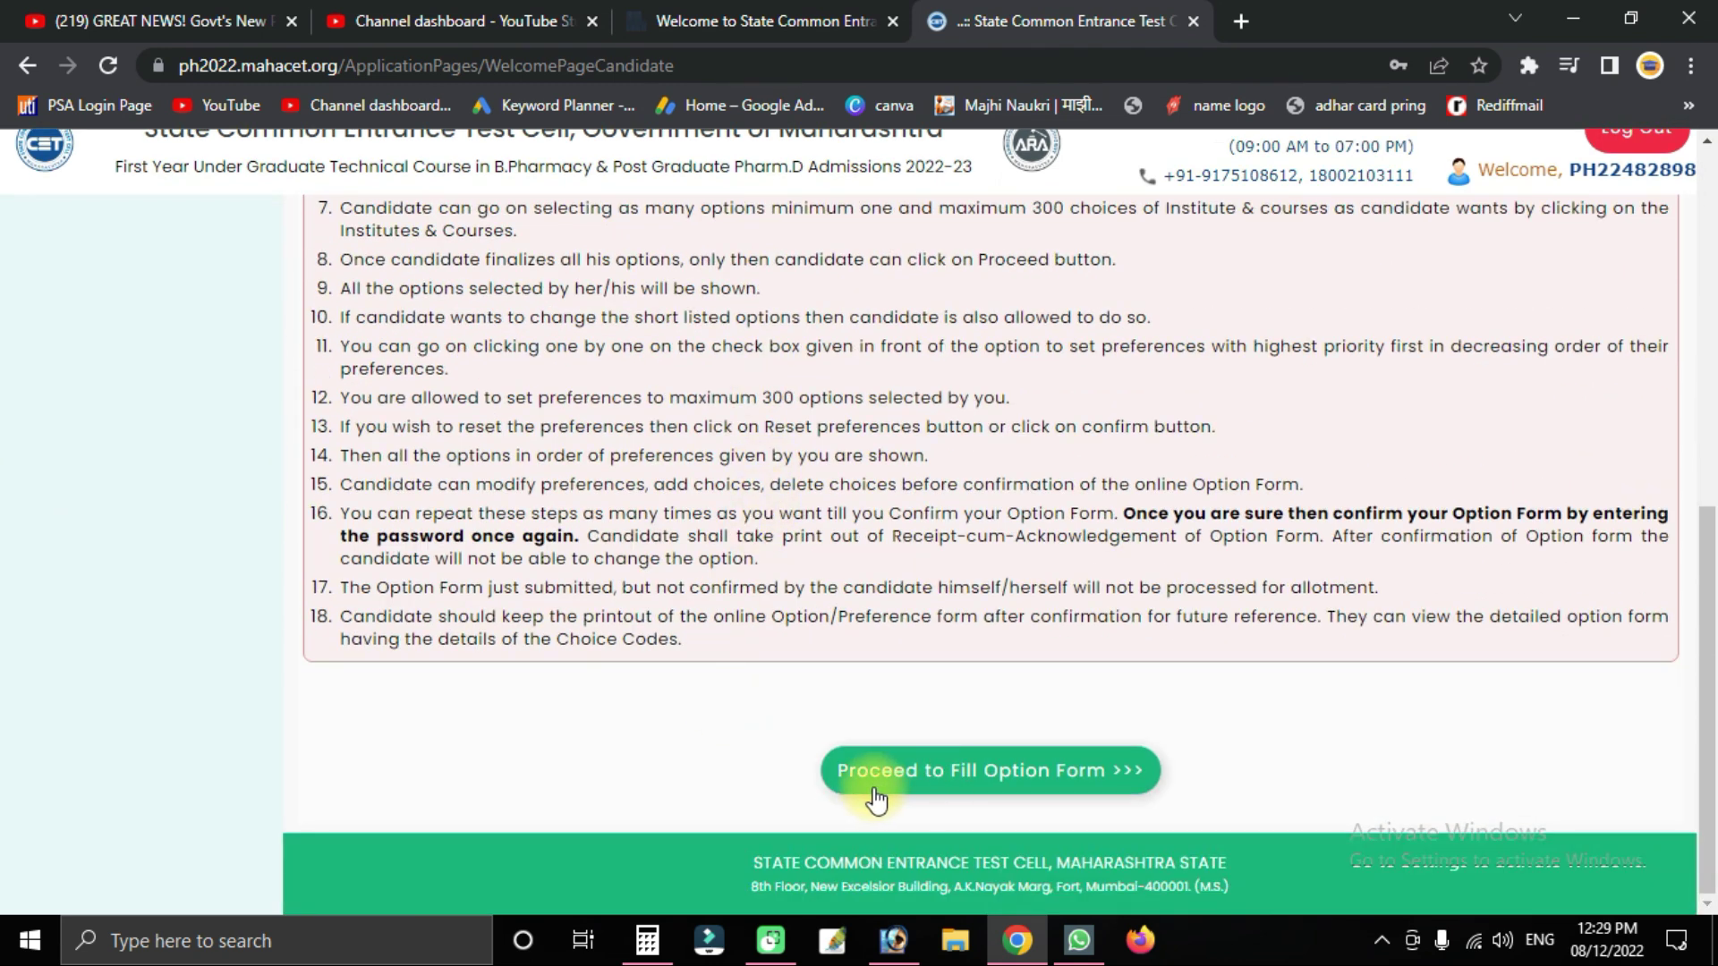
Open the option form and filter by course Pharmacy, university All and district Osmanabad
left_click(1022, 799)
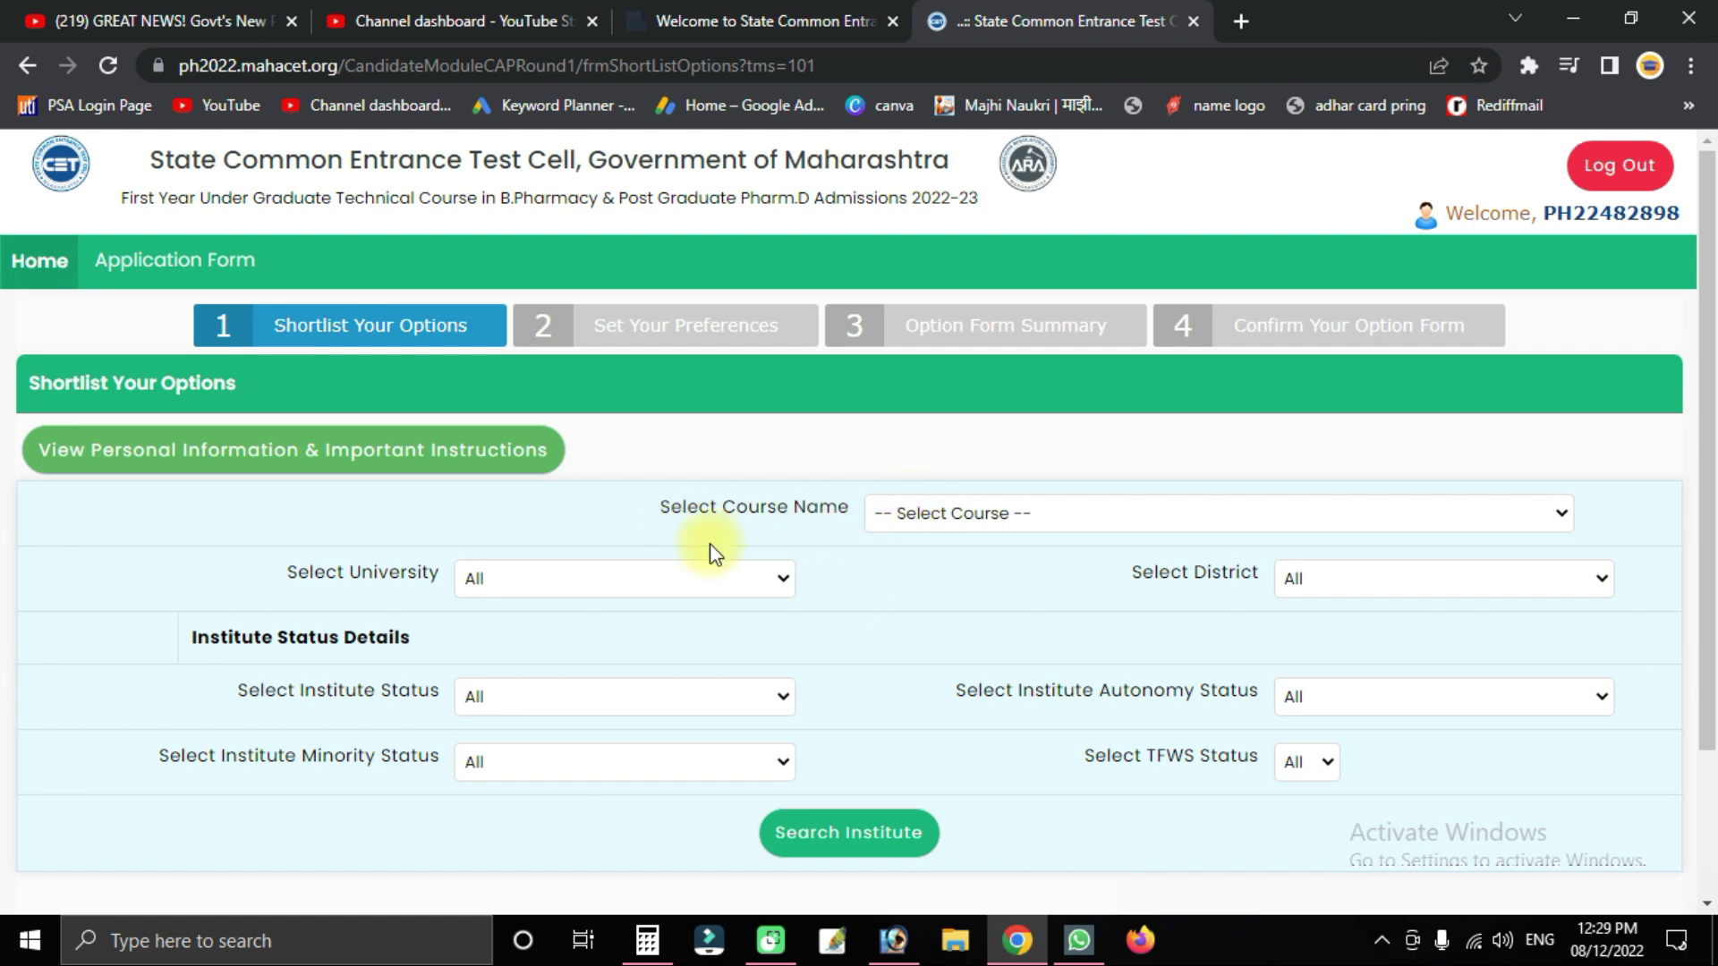
left_click(1047, 519)
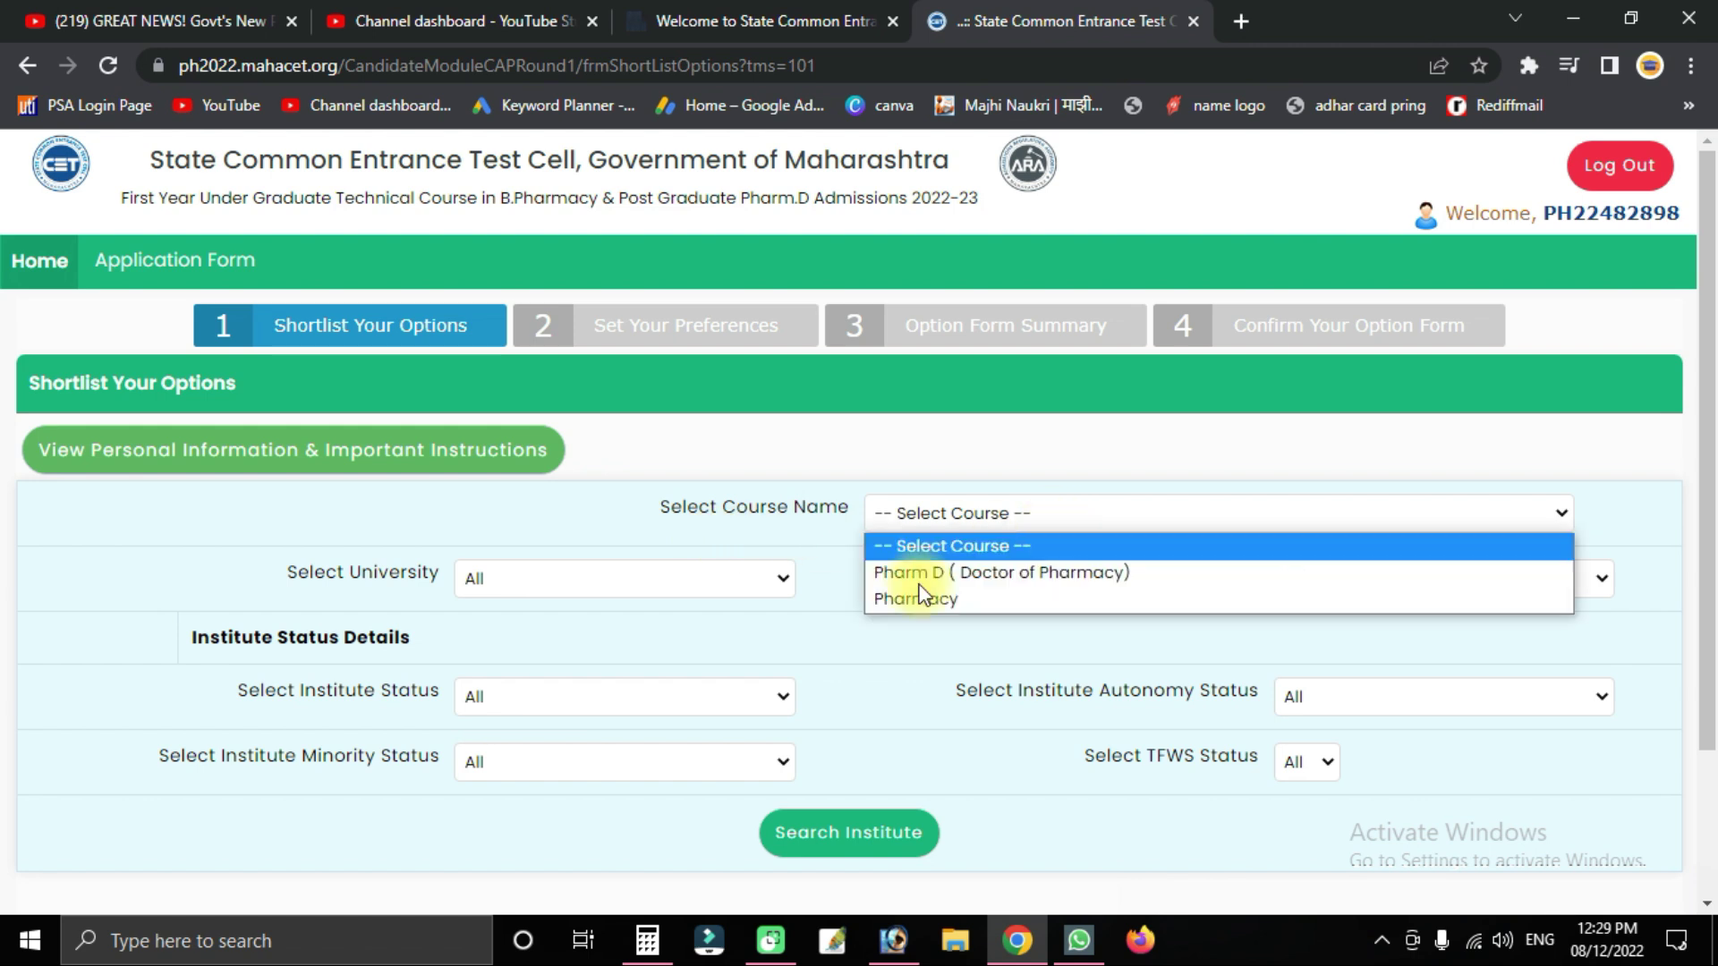
left_click(985, 601)
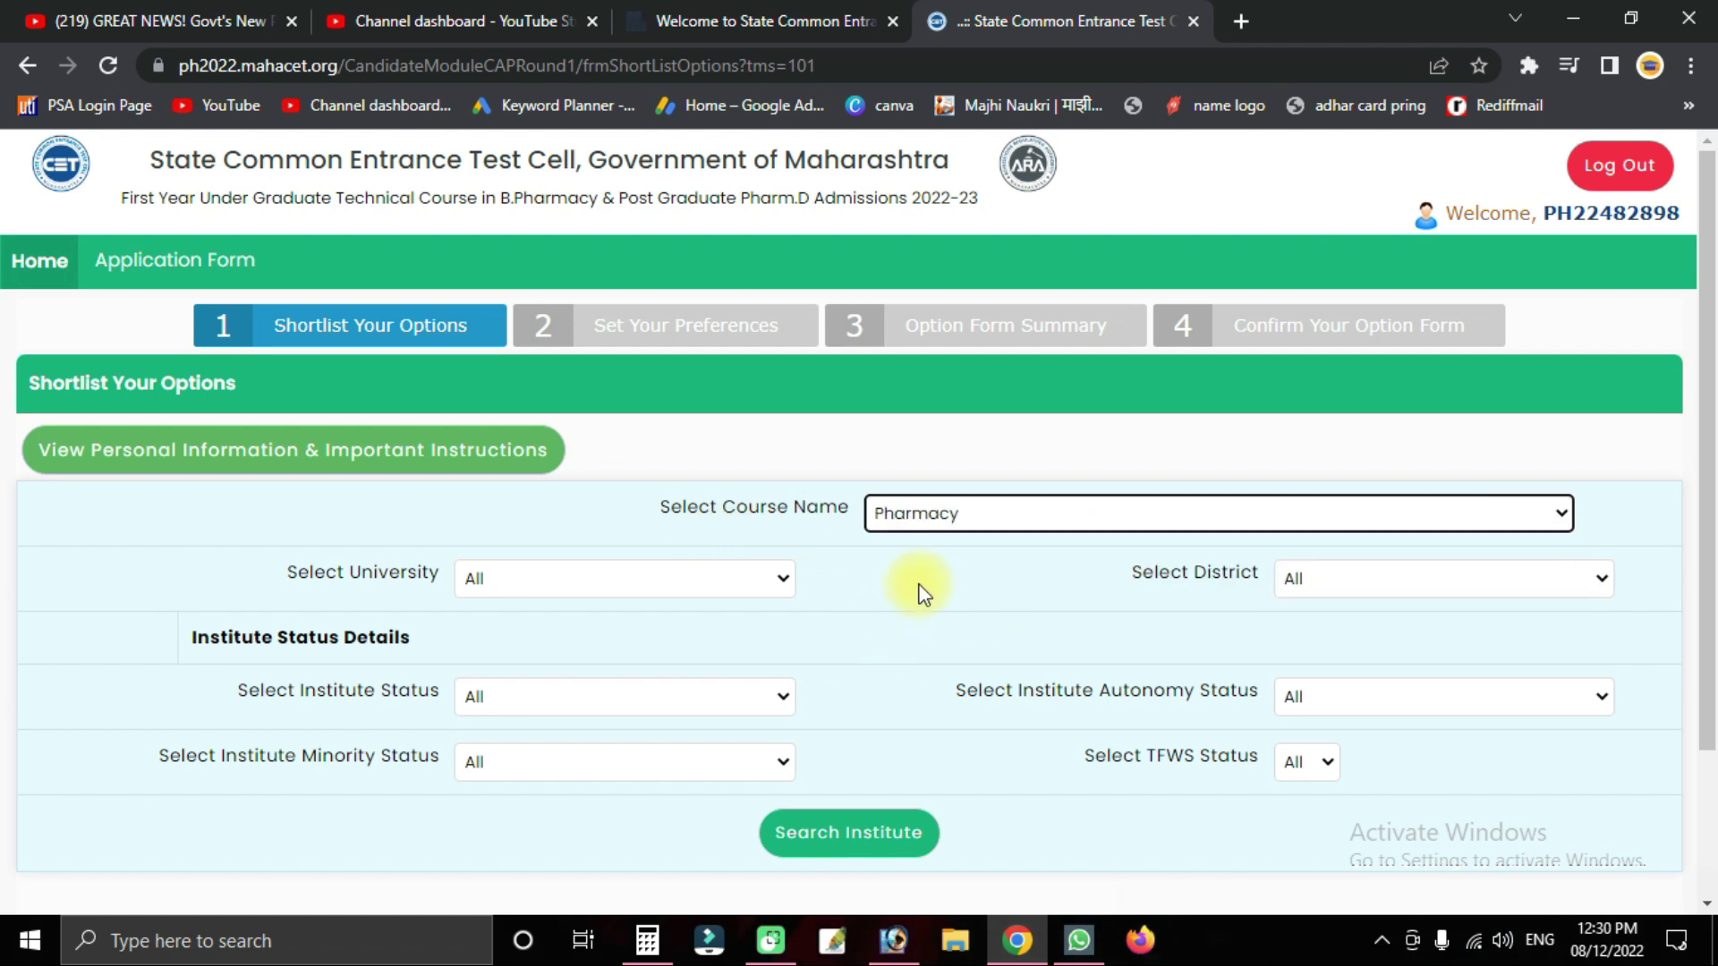
left_click(556, 592)
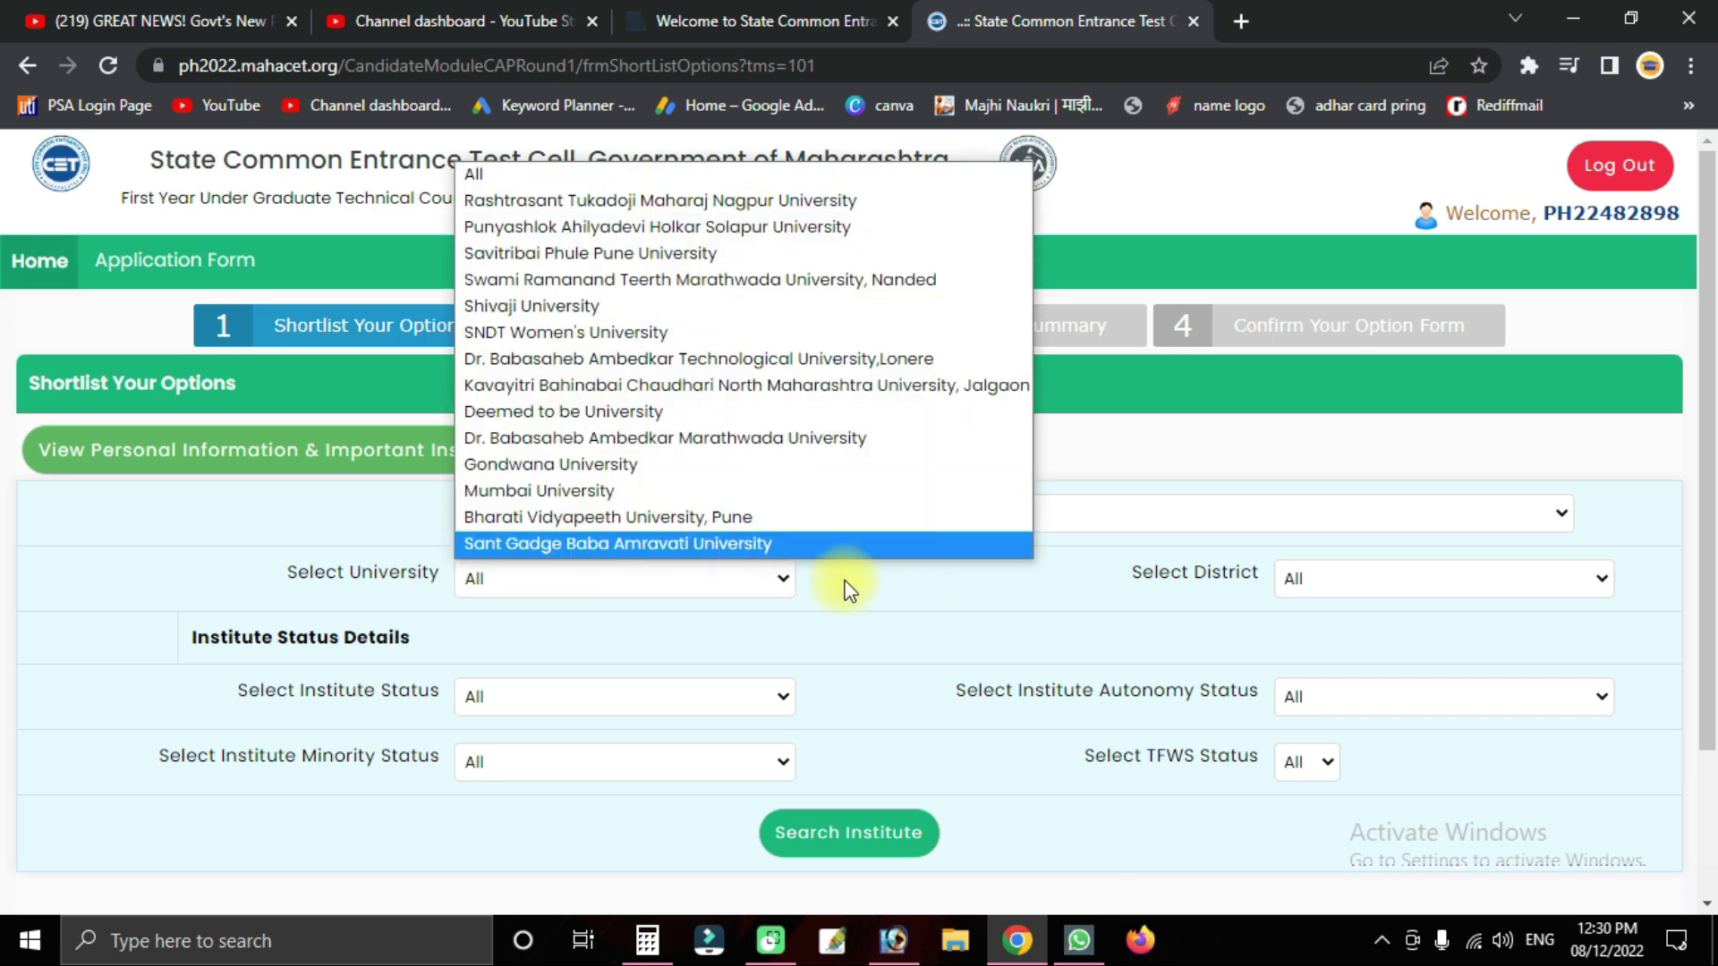
left_click(967, 603)
left_click(1453, 572)
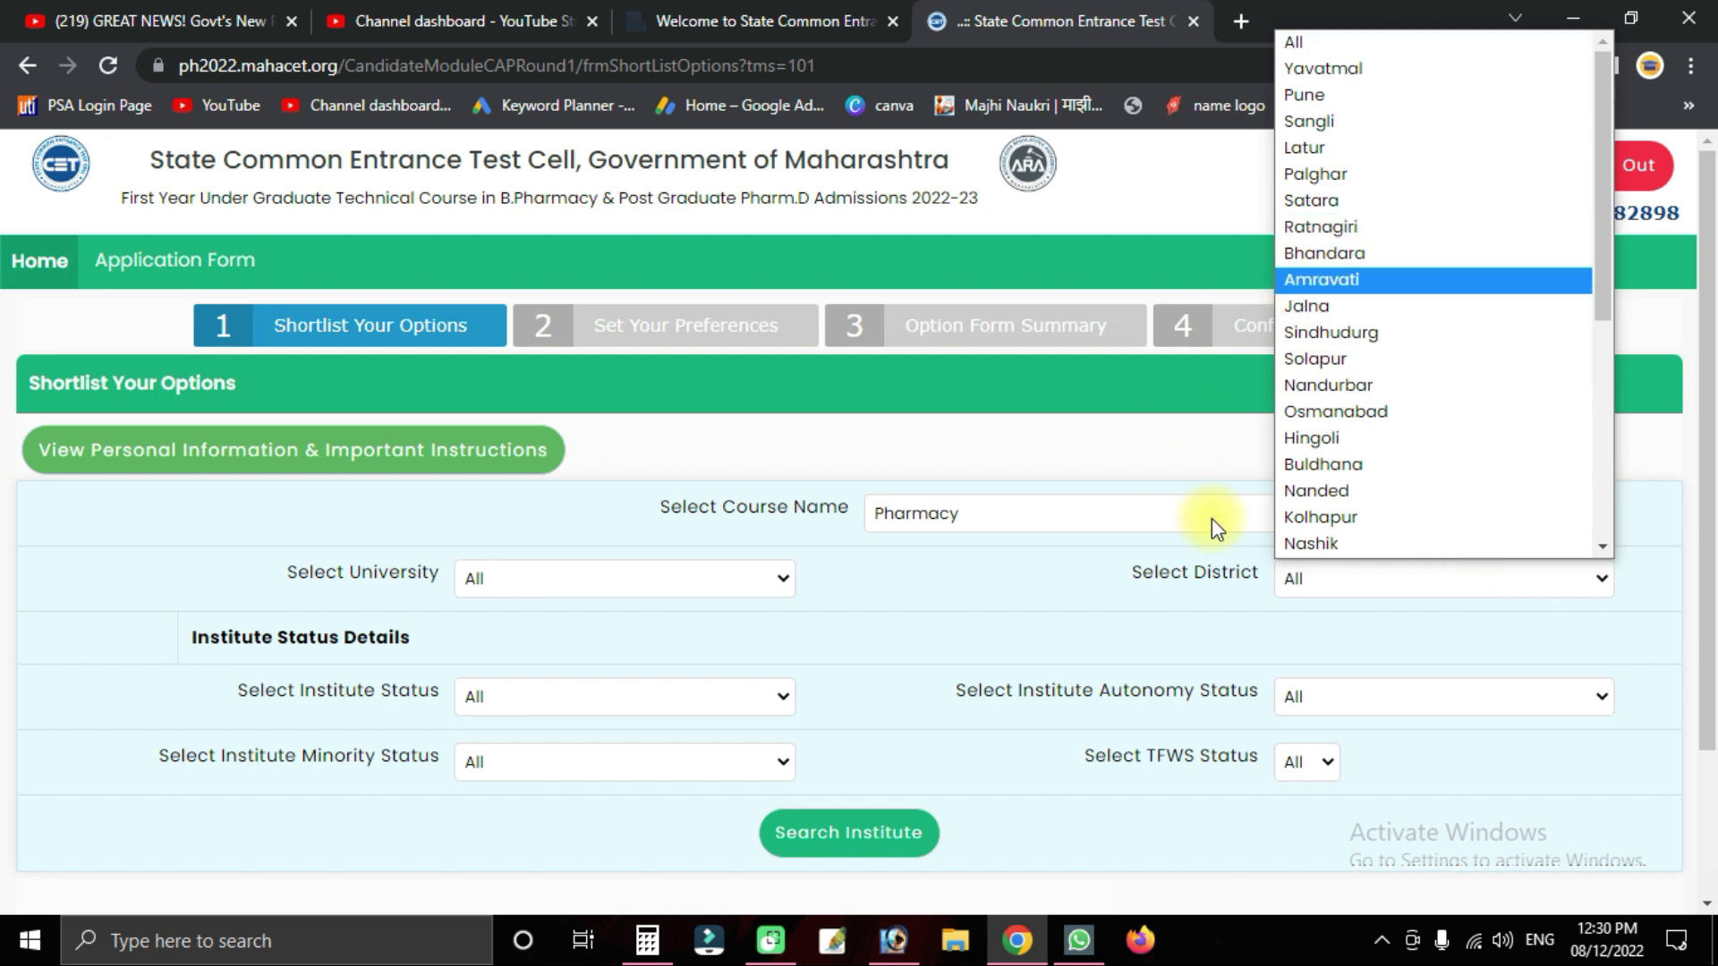
left_click(1364, 411)
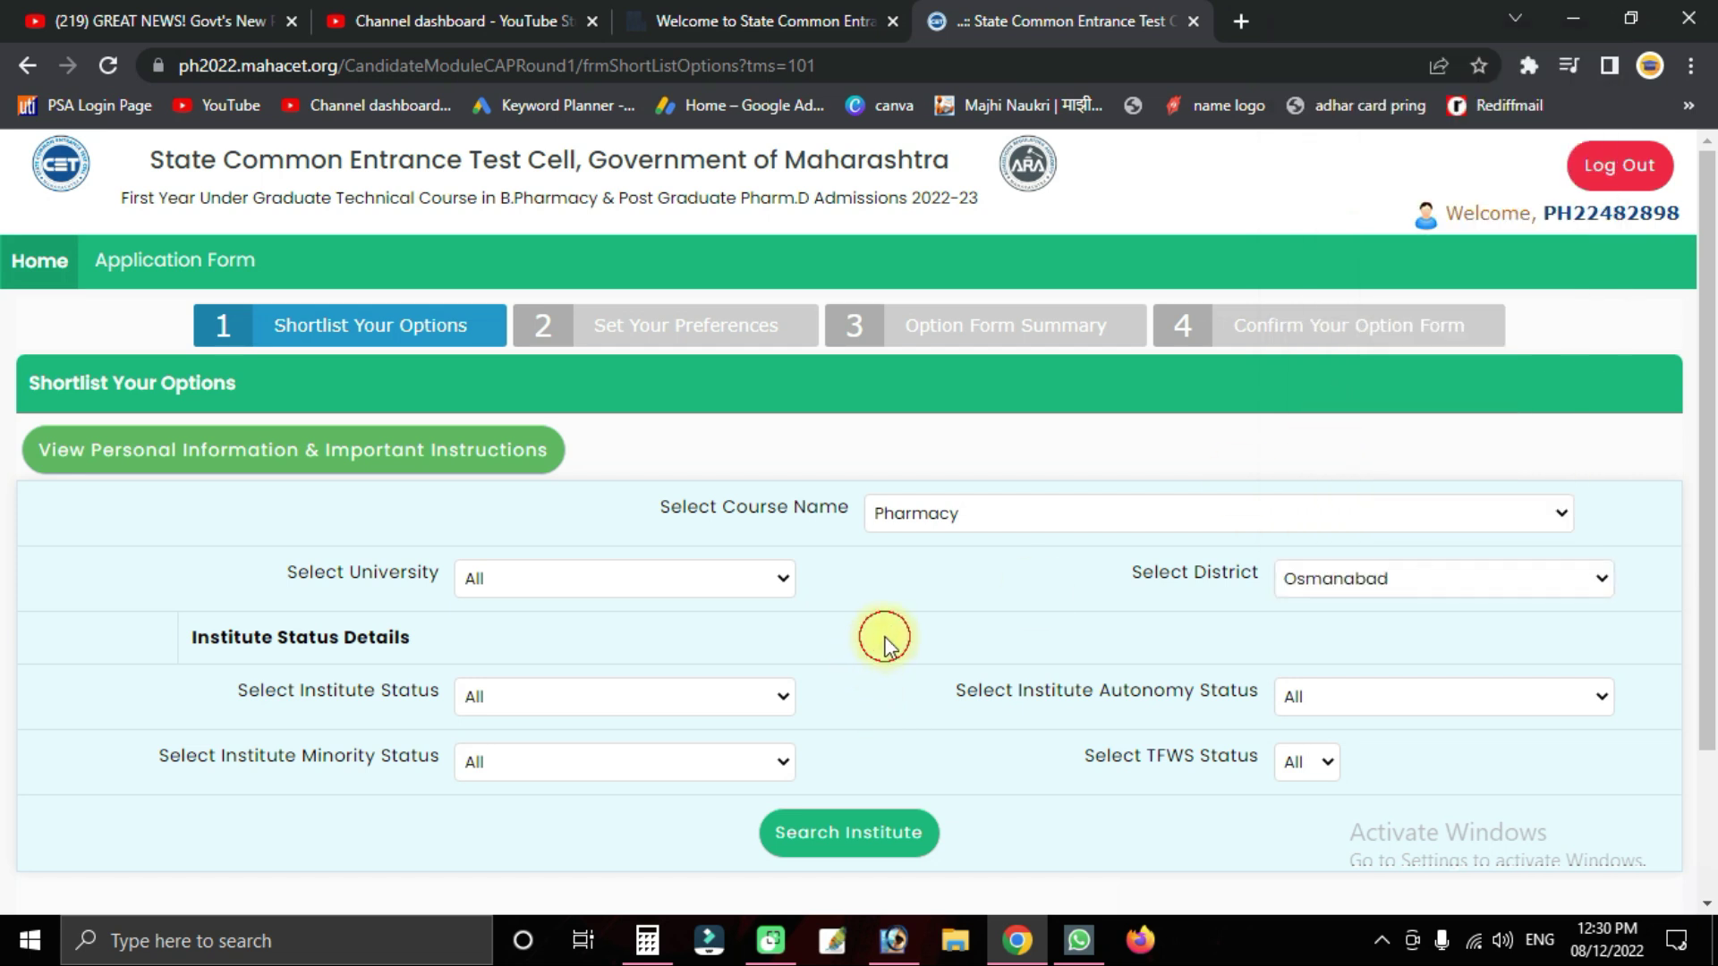
Keep the Institute Status and Autonomy Status filters at All
scroll(884, 646, "down", 1)
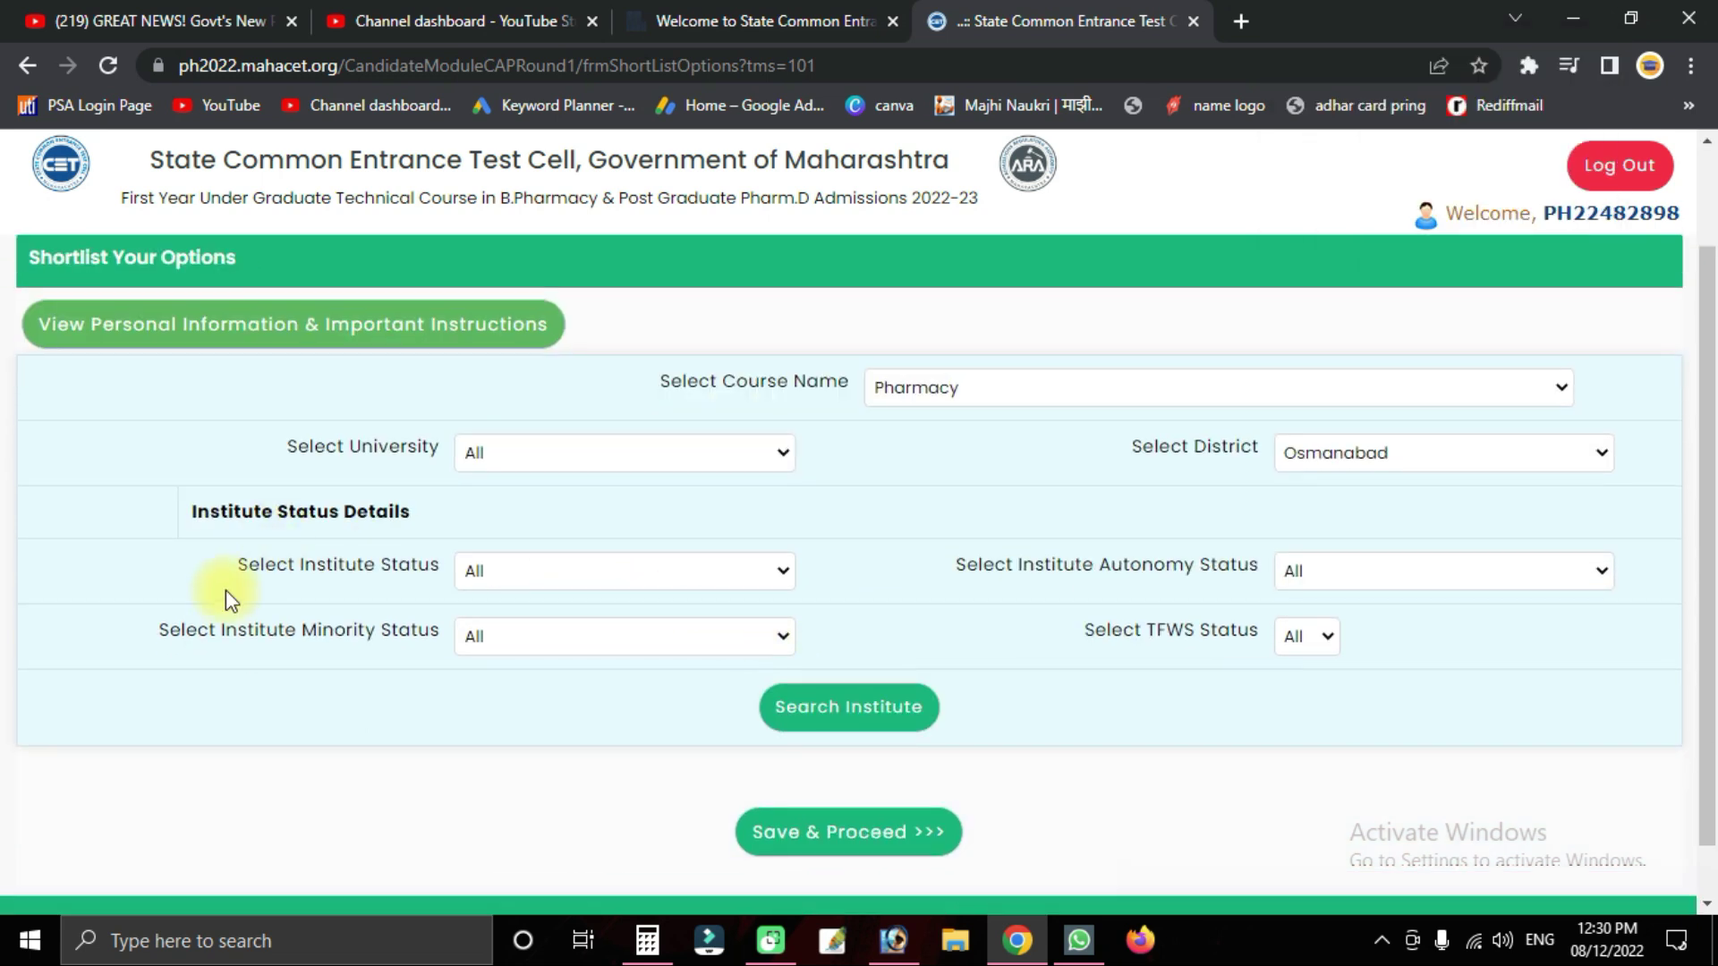
left_click(628, 584)
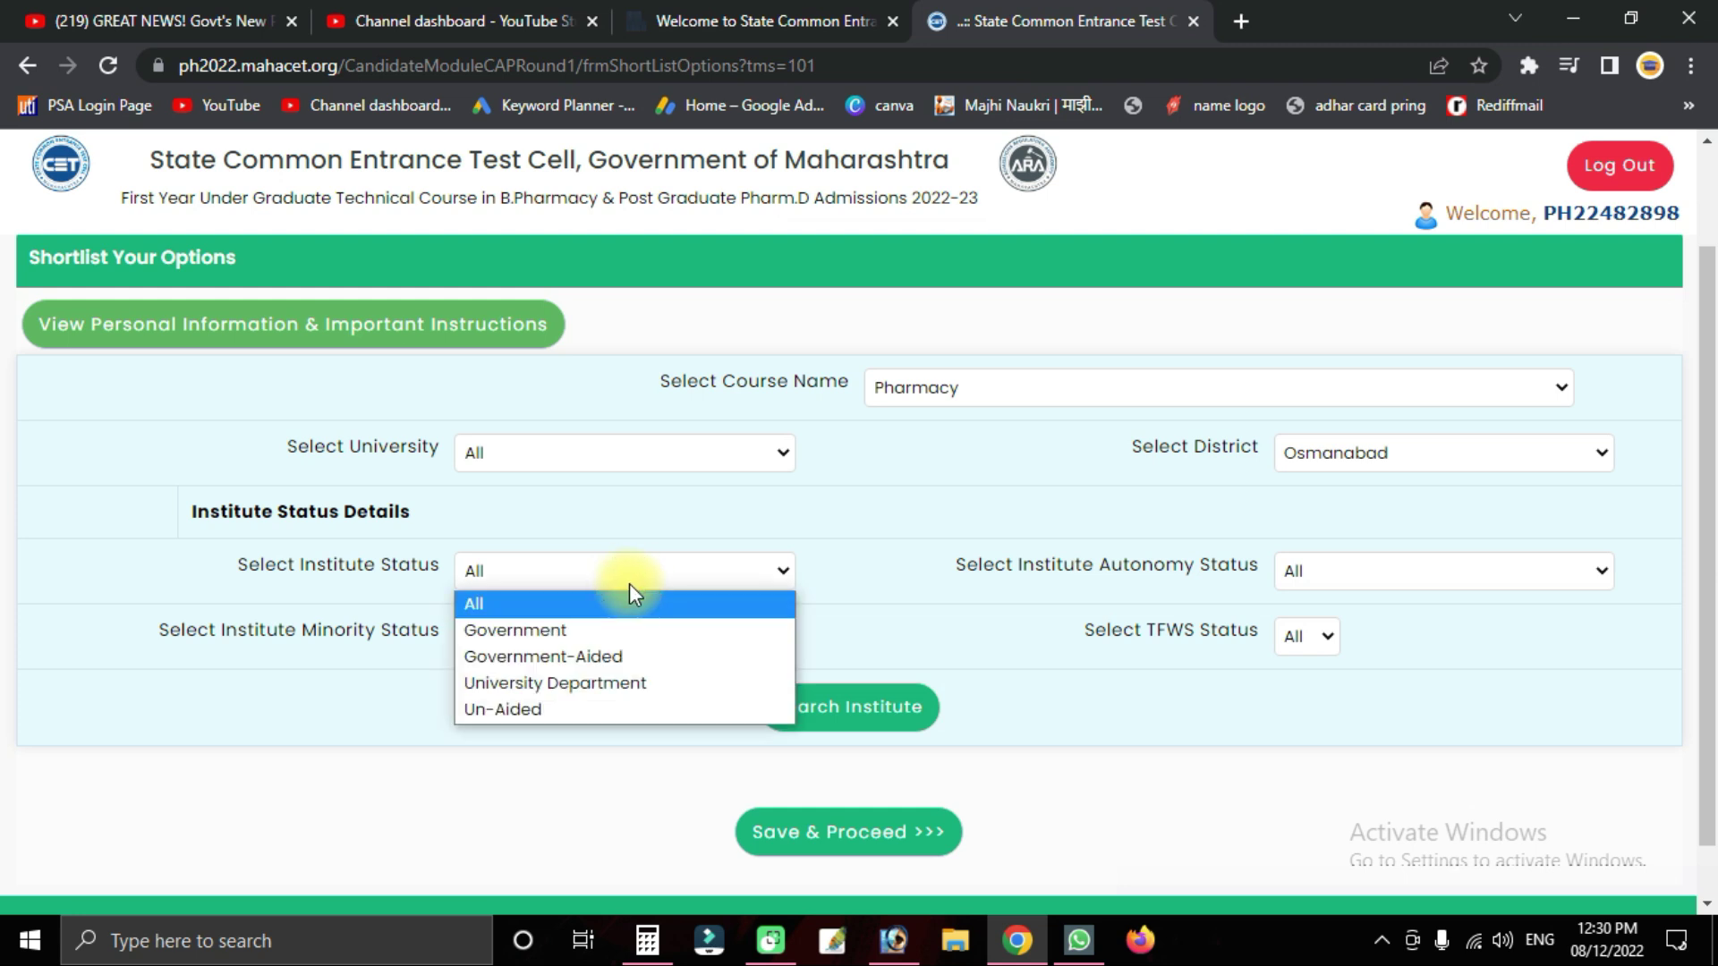
left_click(555, 605)
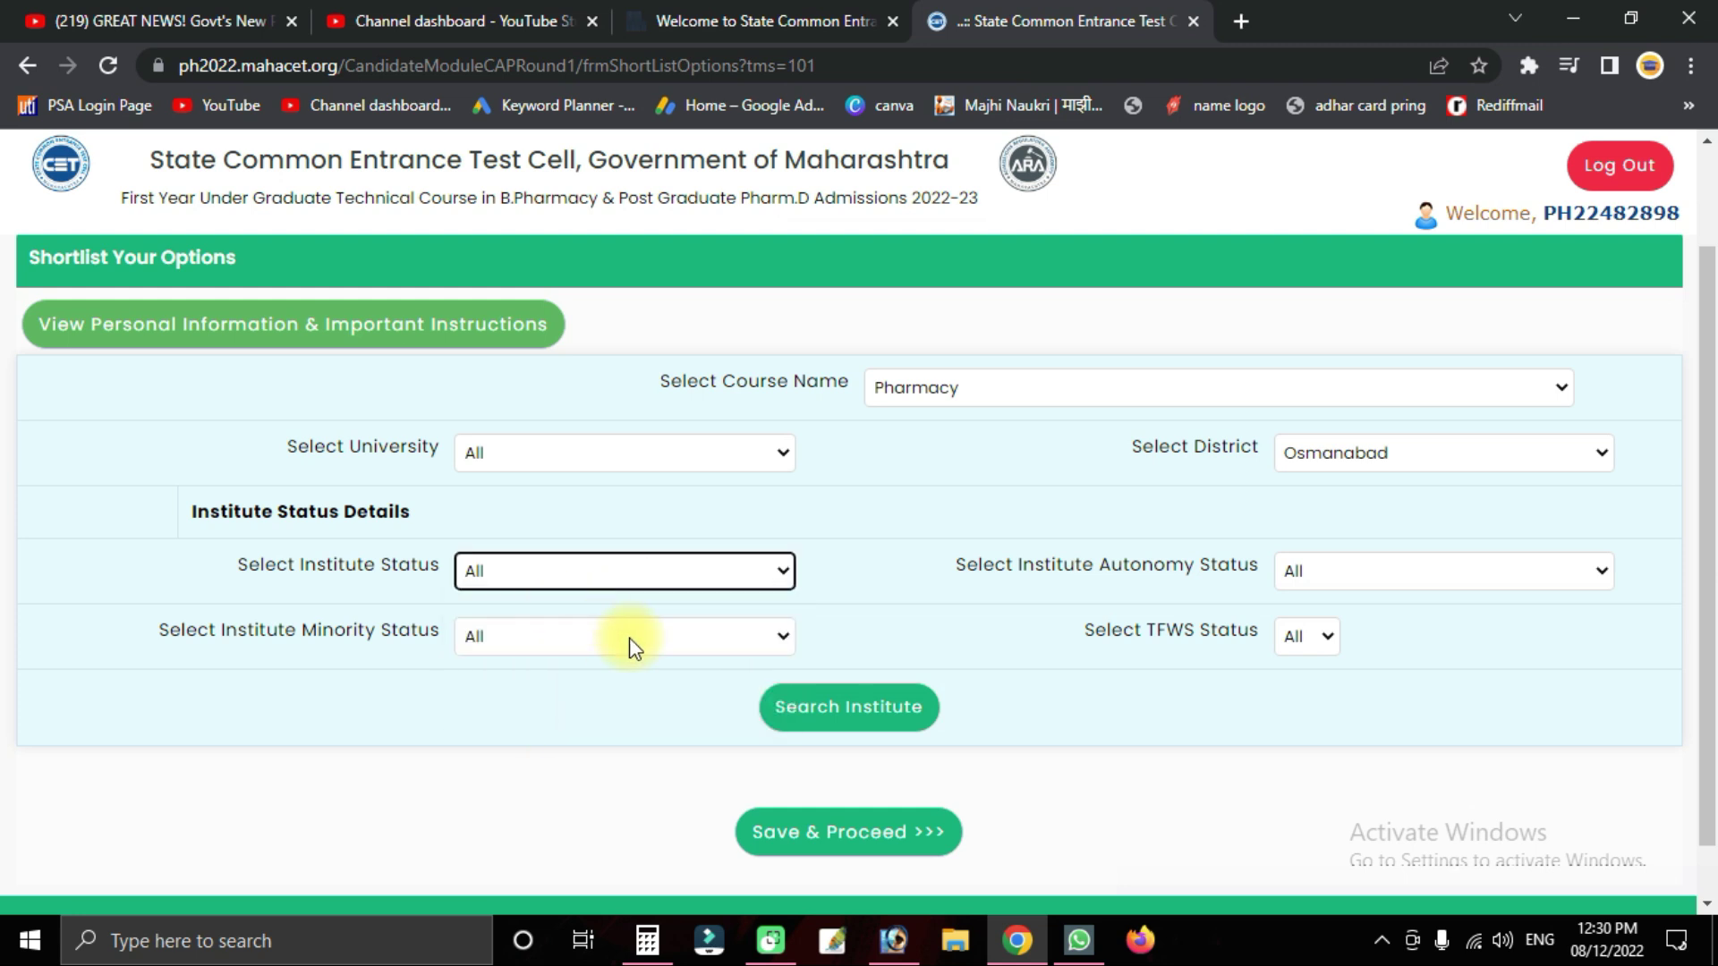
left_click(841, 604)
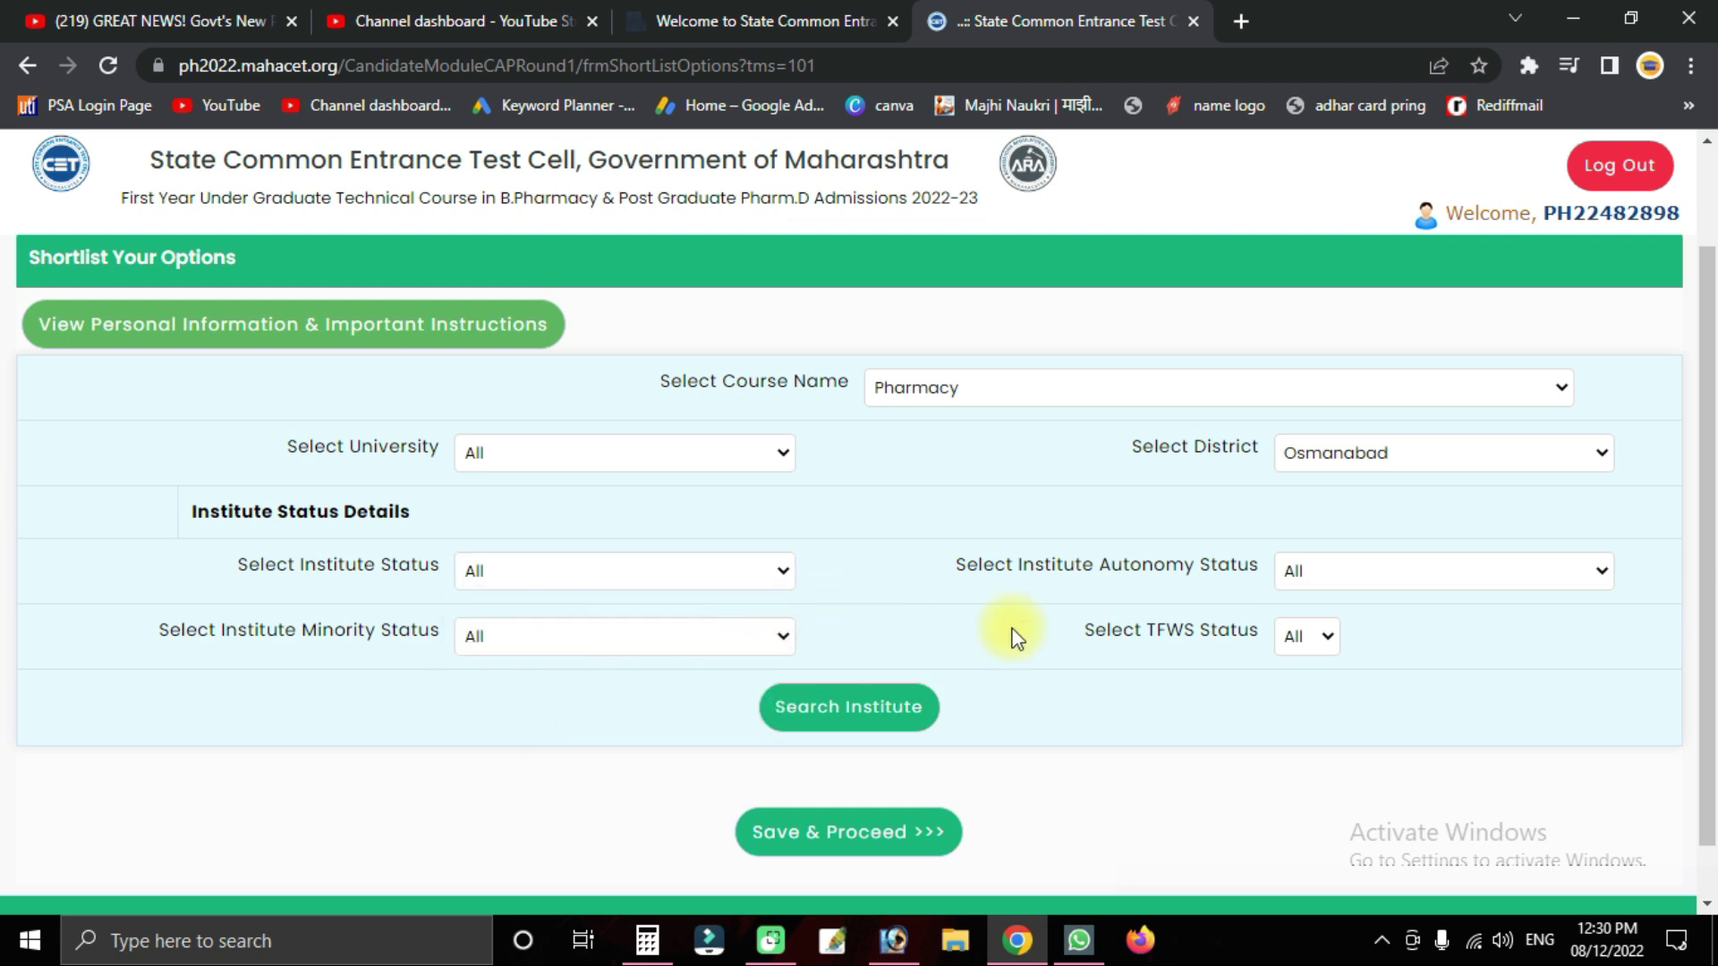
left_click(1373, 571)
left_click(1074, 612)
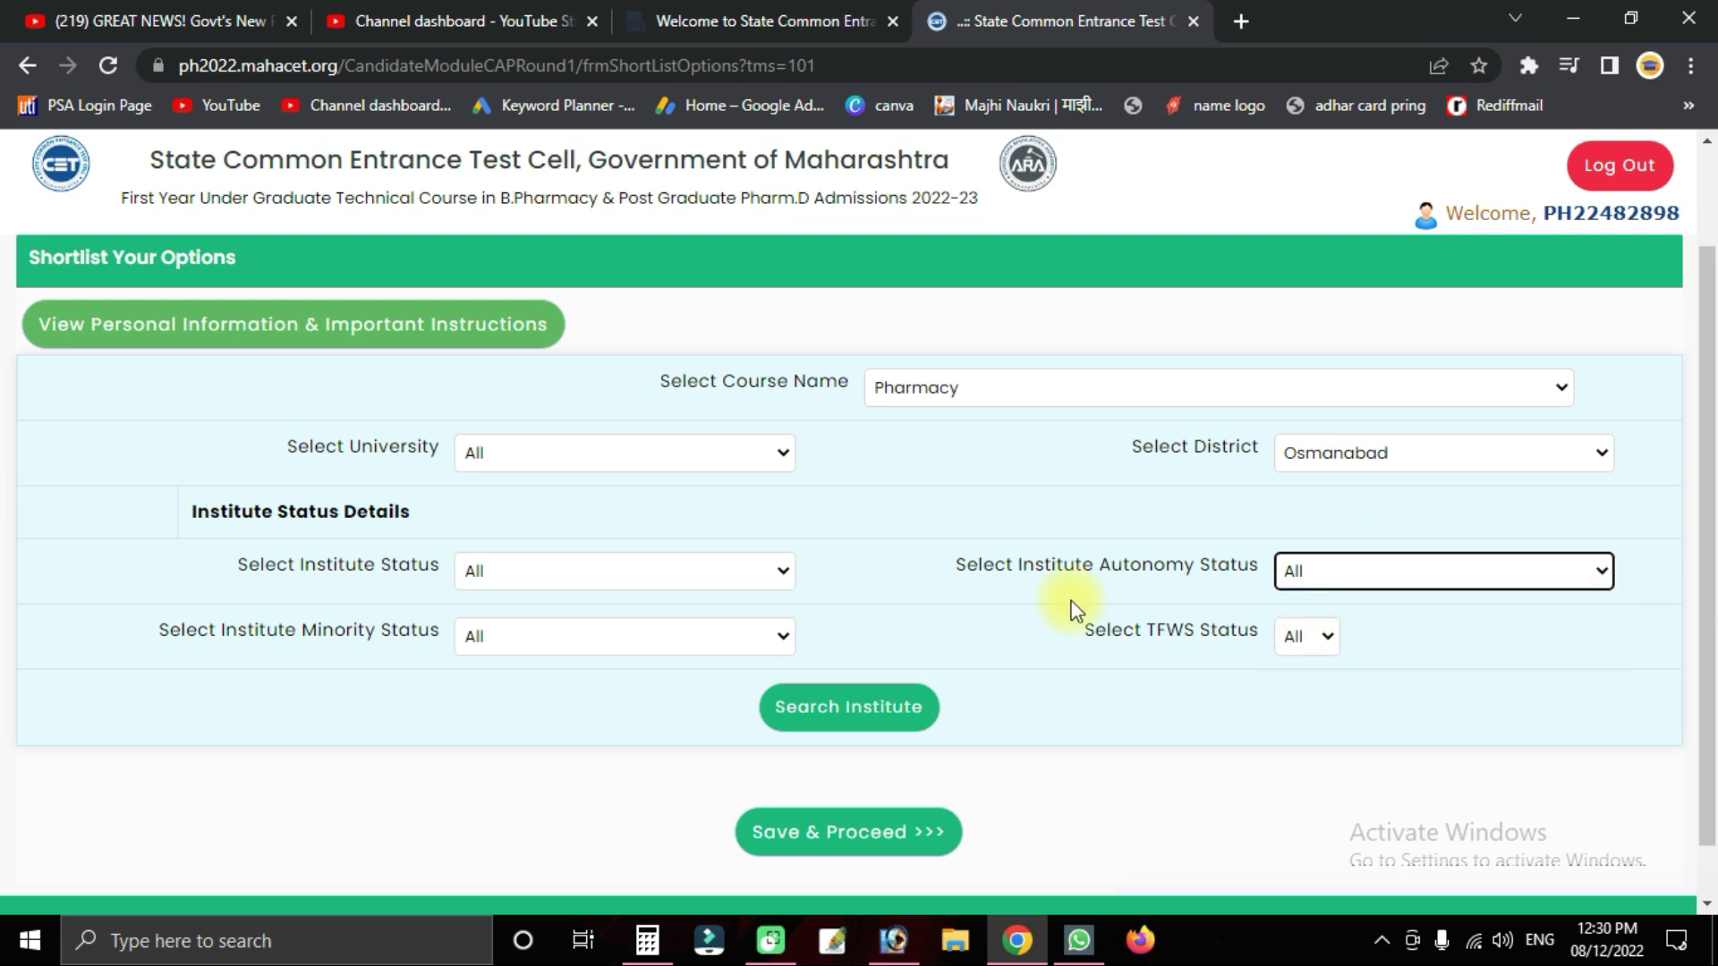
left_click(371, 697)
Leave Minority Status at All and set TFWS Status to Yes
left_click(628, 647)
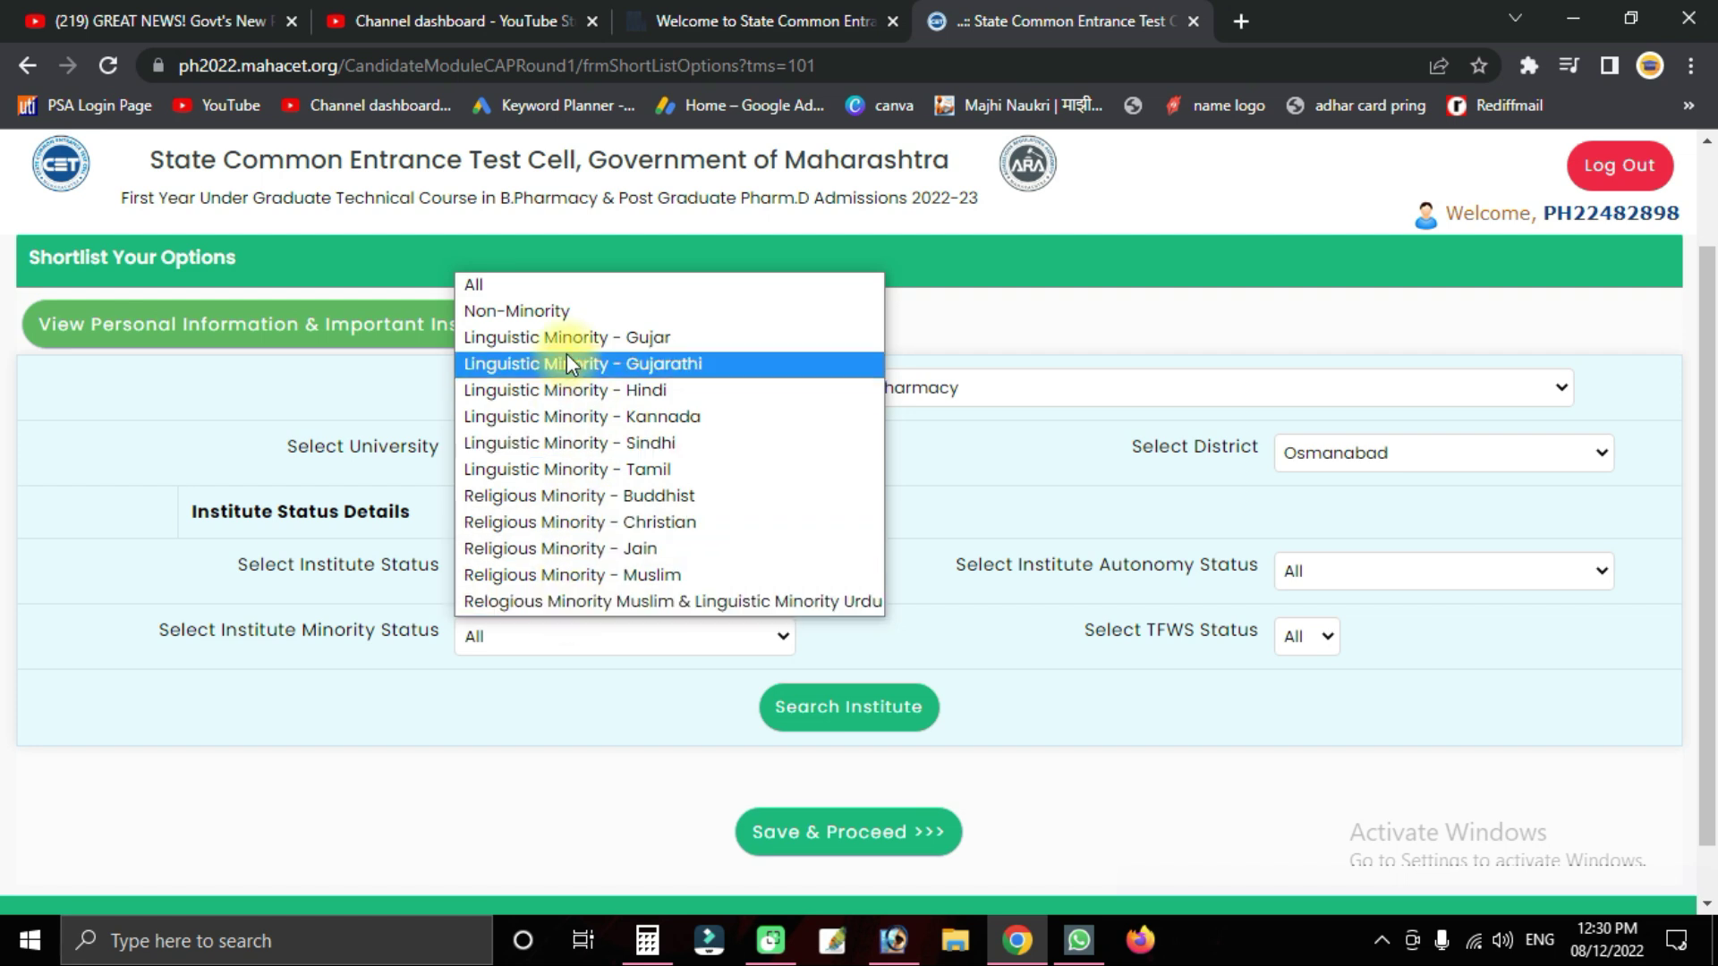
left_click(567, 284)
left_click(1096, 684)
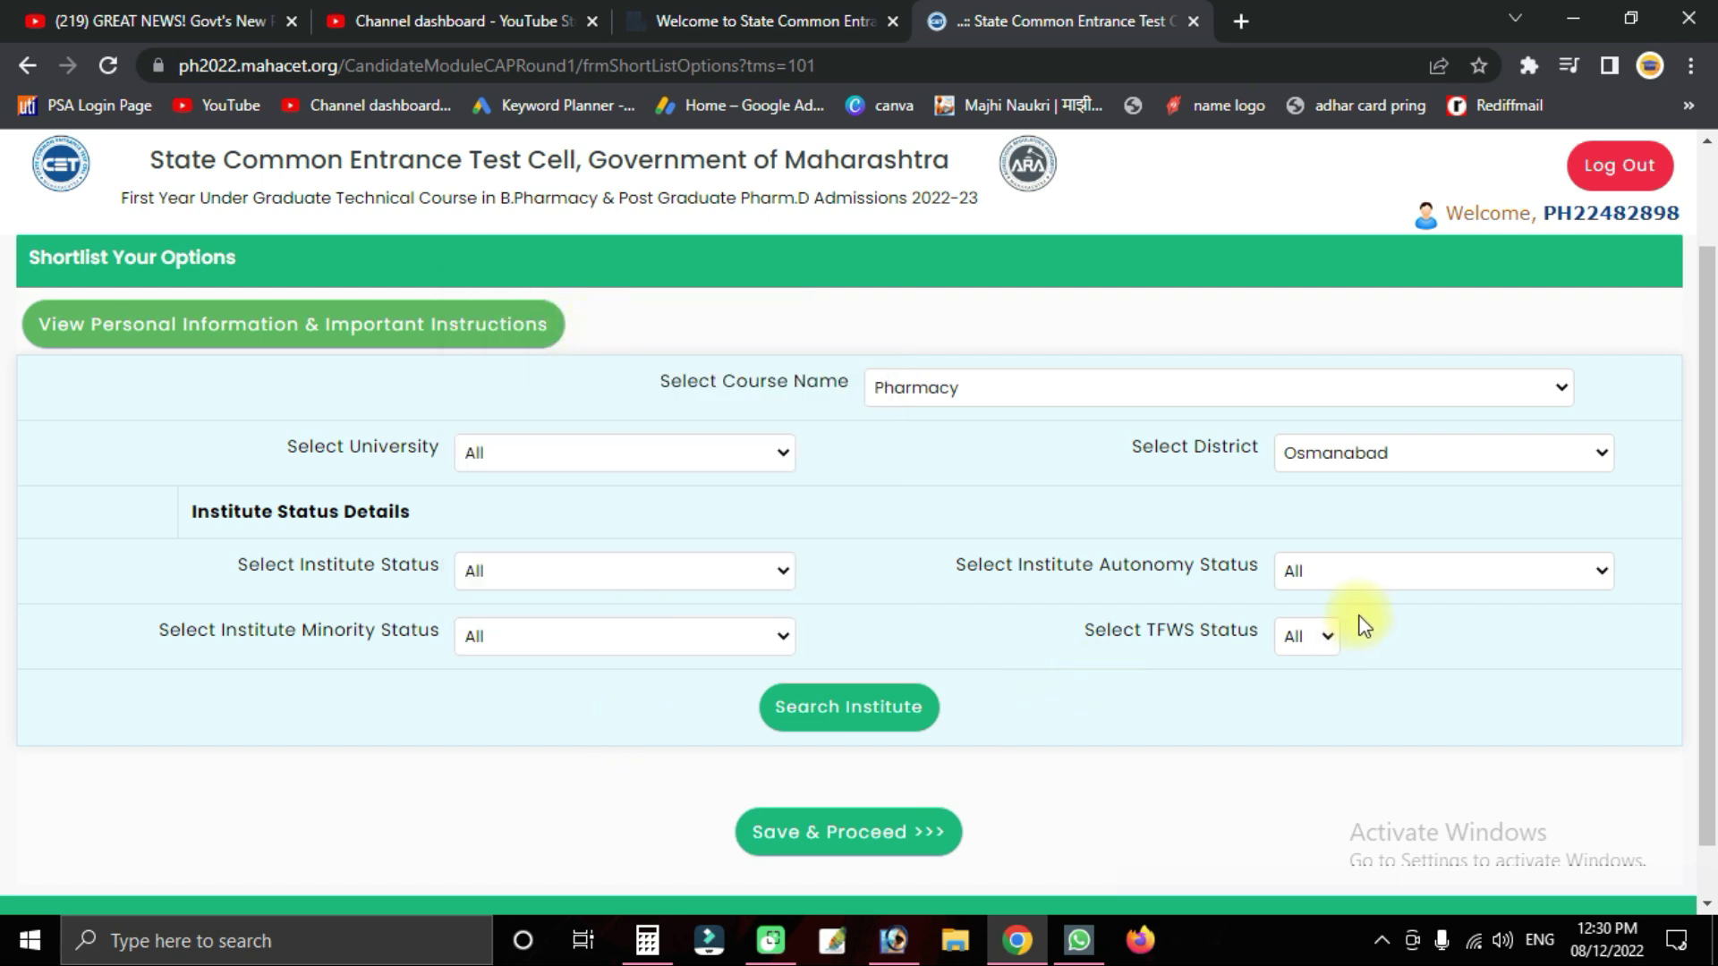
left_click(1298, 637)
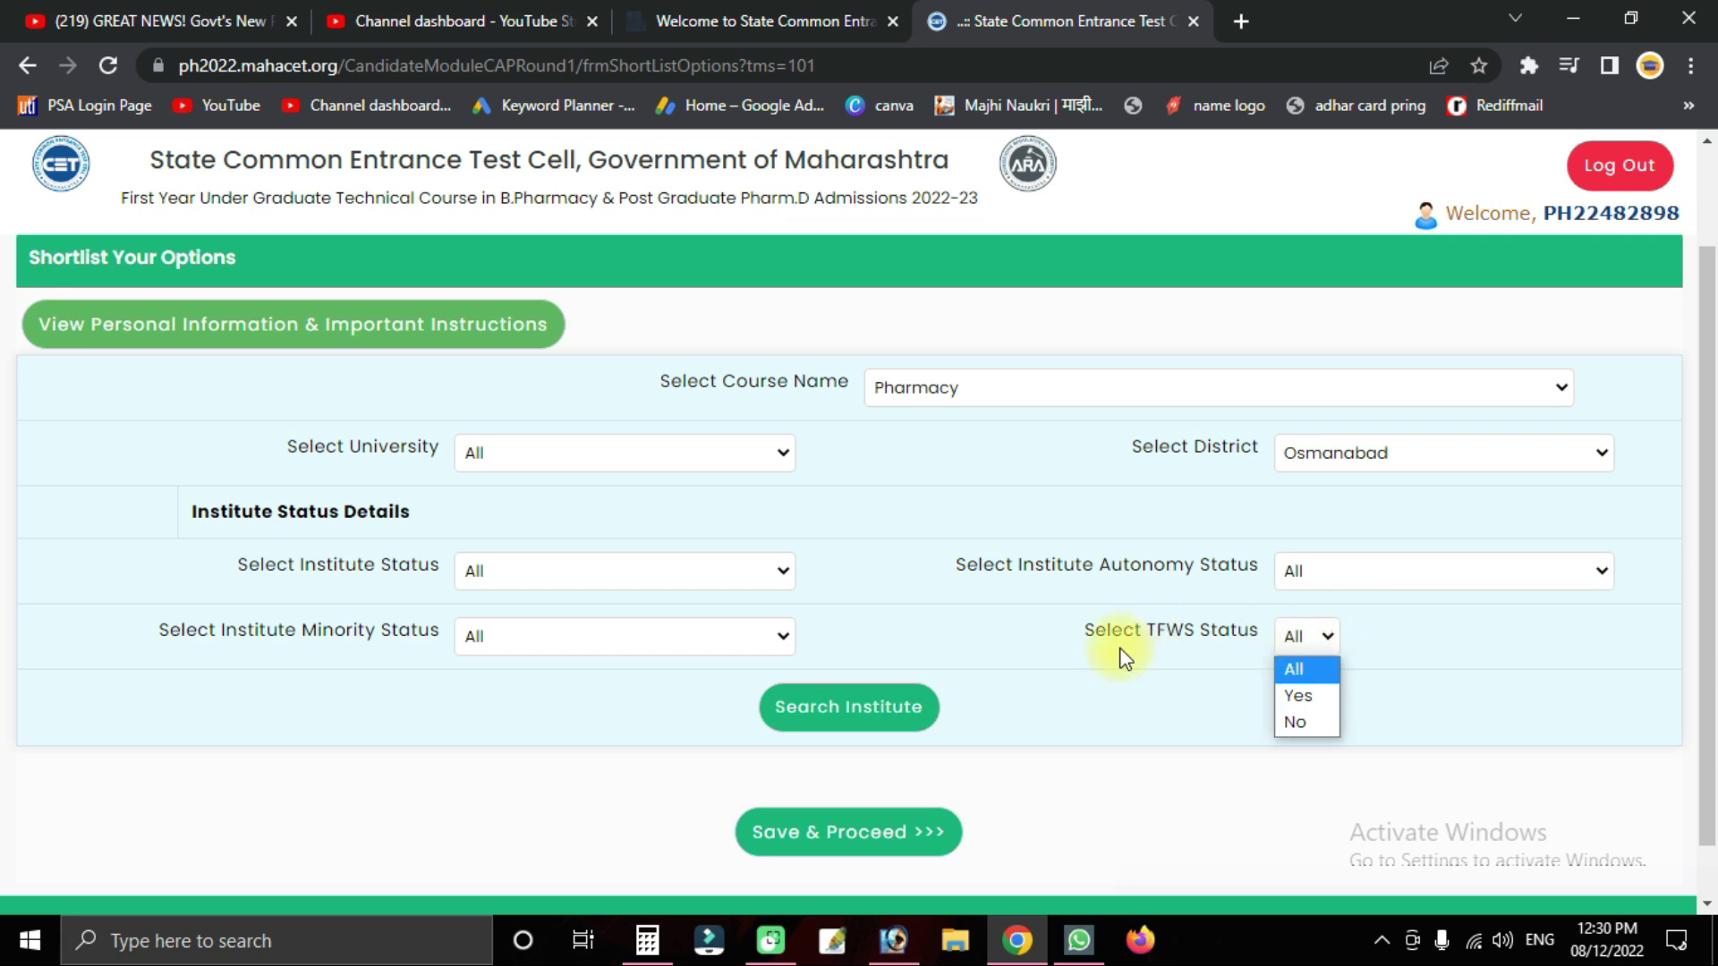
left_click(1302, 696)
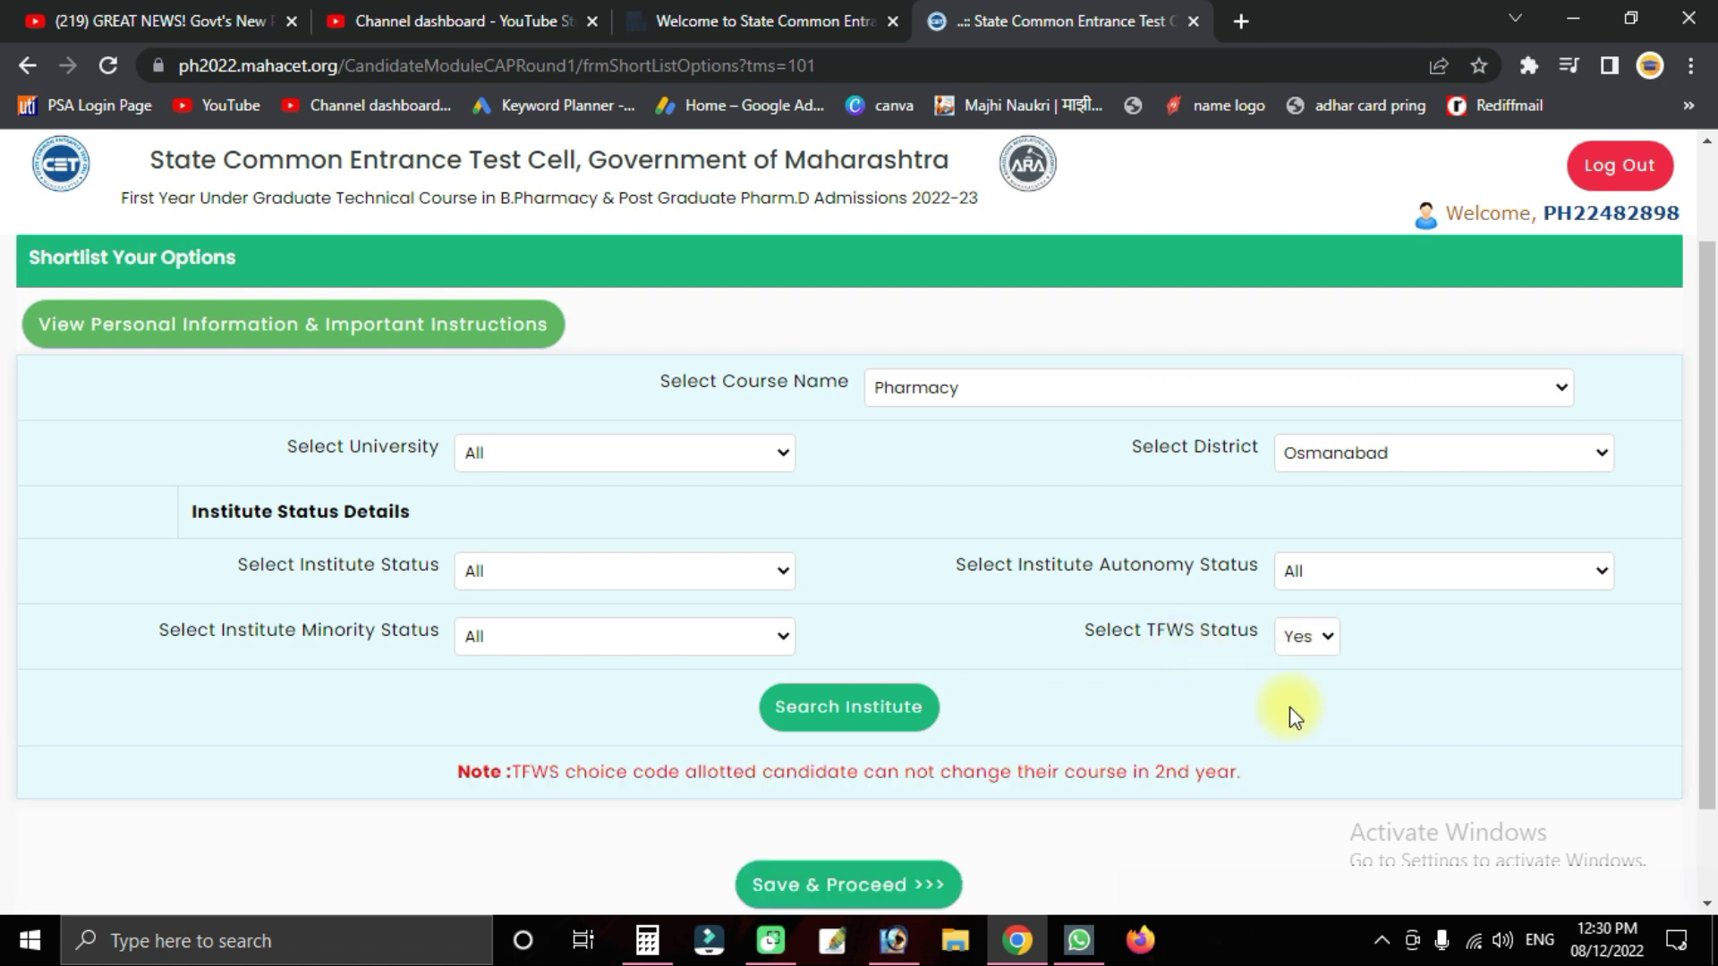
scroll(1038, 689, "down", 1)
Search with the chosen filters and shortlist institute 2130 from the results
left_click(886, 618)
scroll(715, 680, "down", 9)
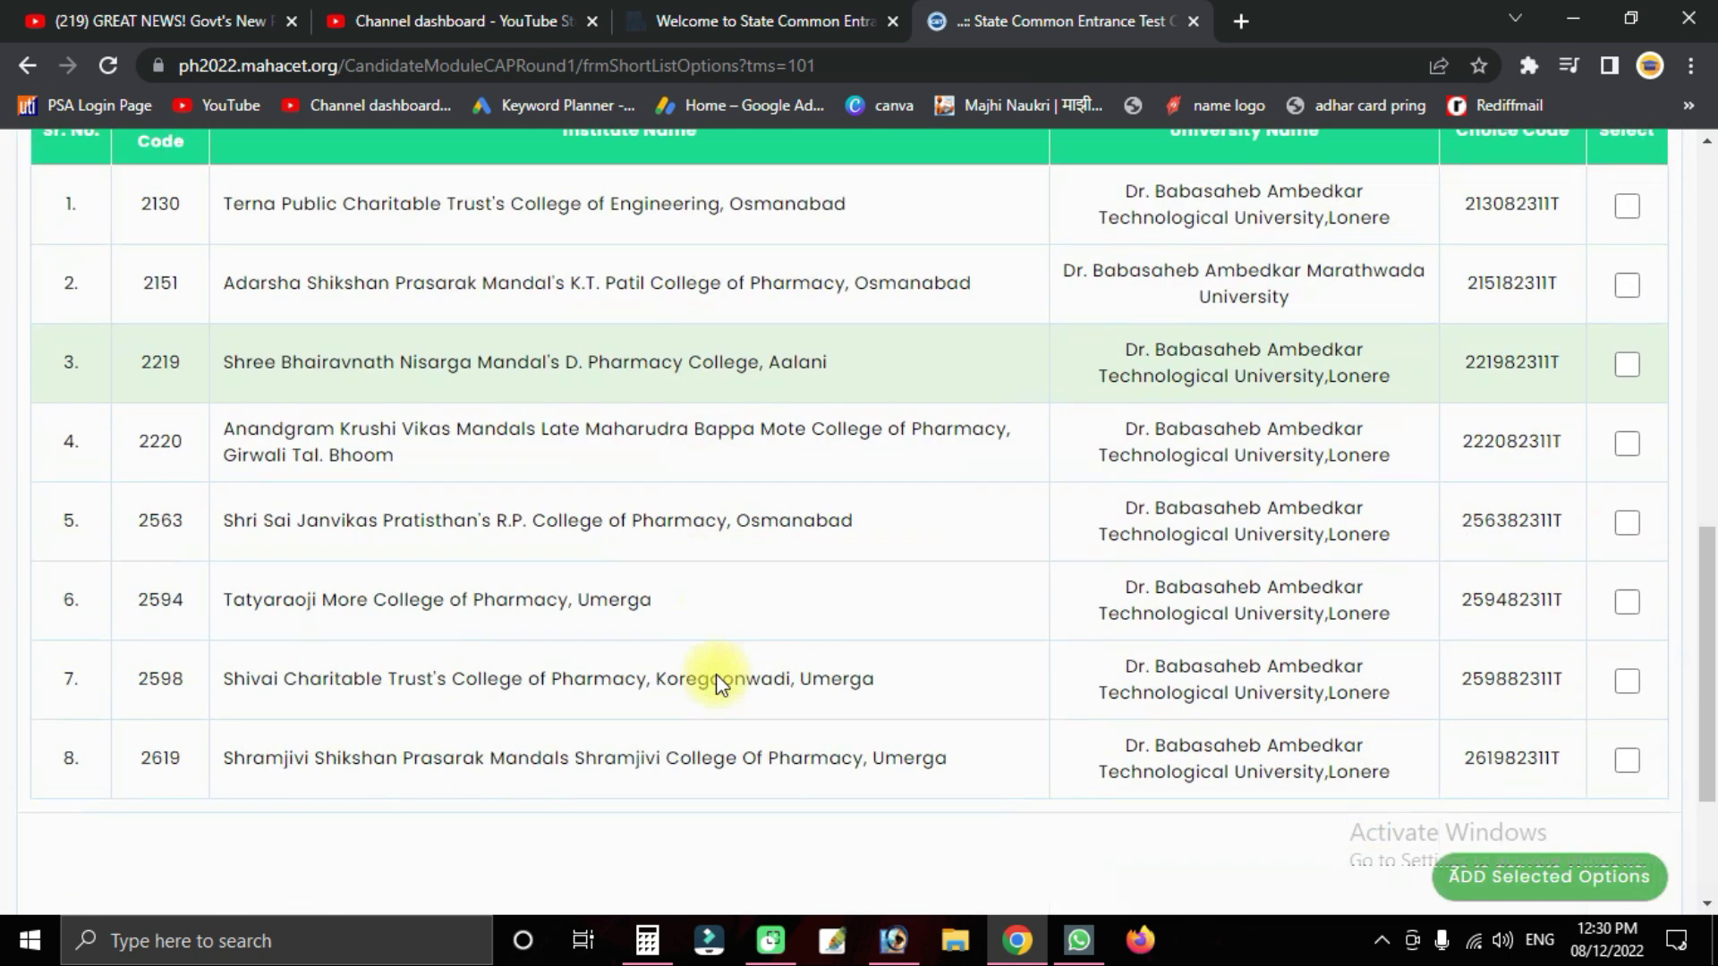
scroll(719, 684, "down", 1)
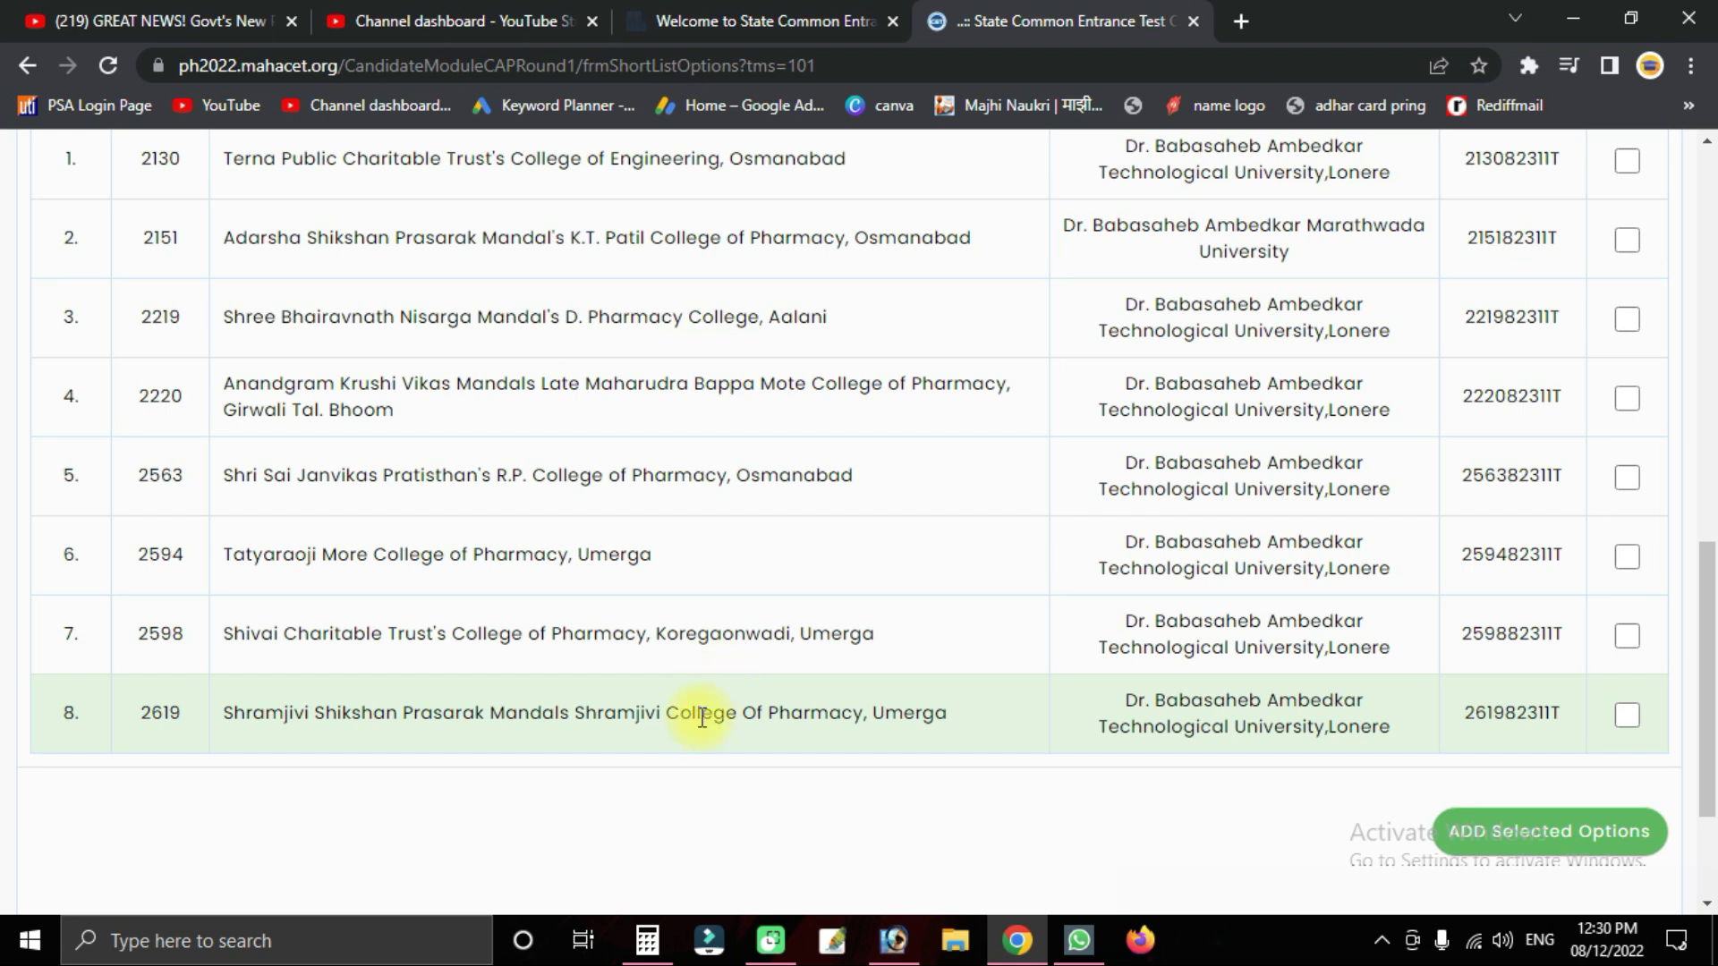
scroll(723, 752, "up", 5)
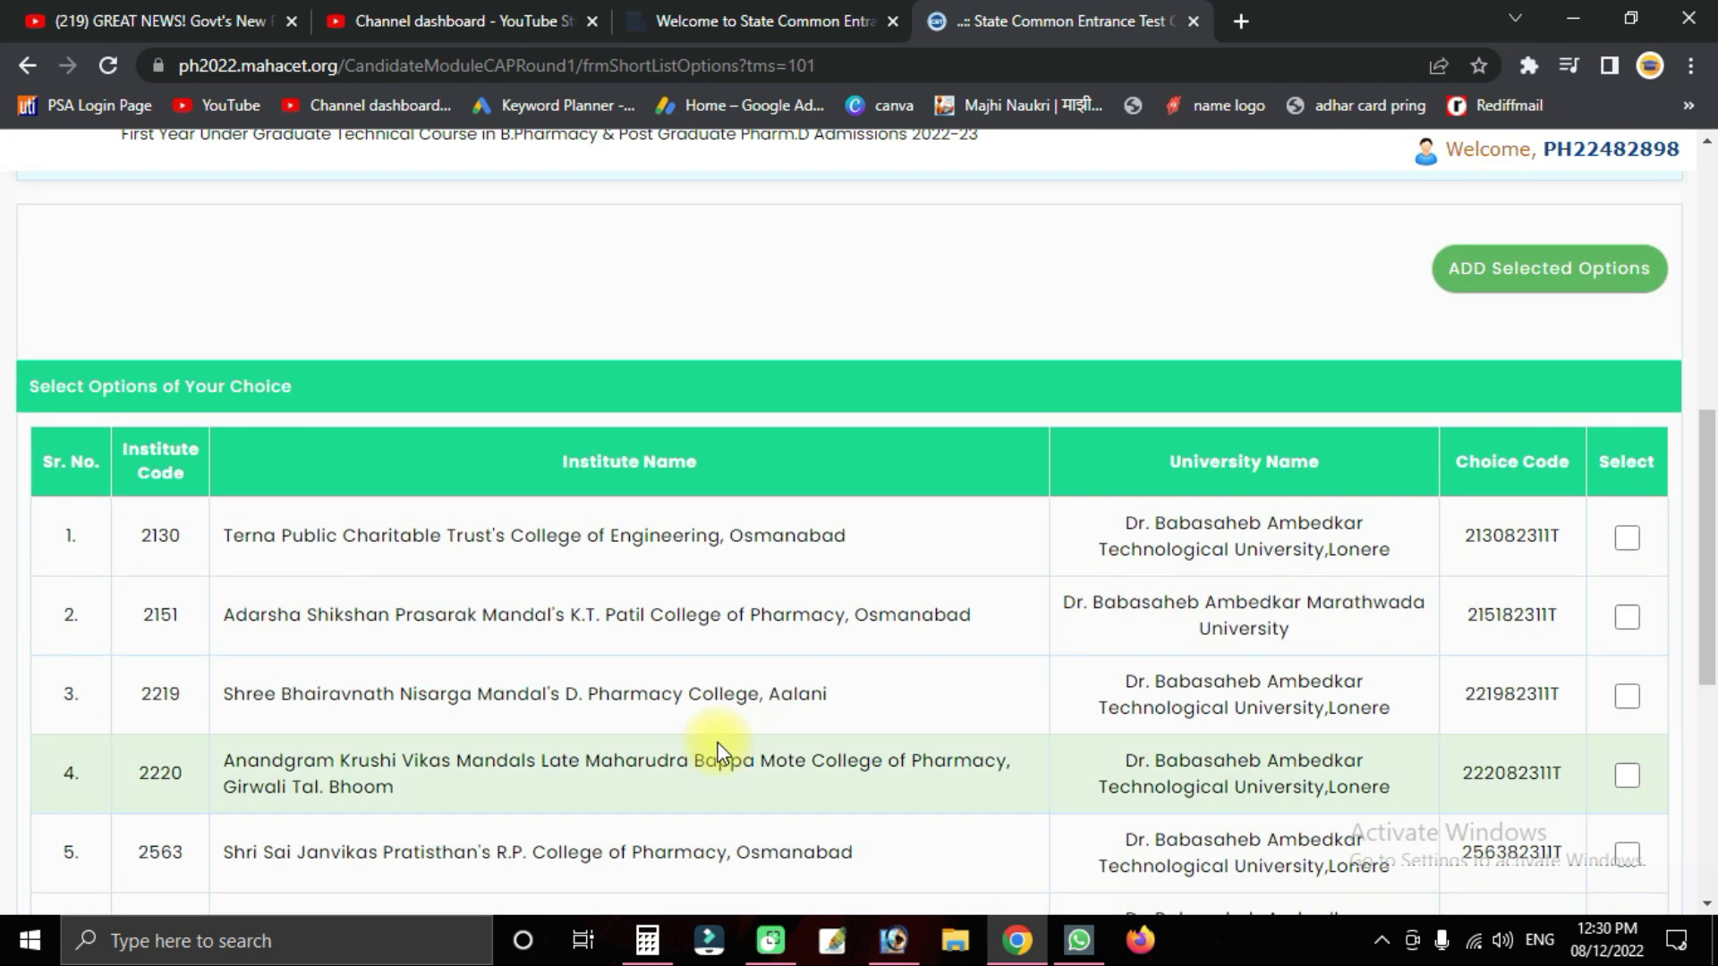
scroll(711, 744, "down", 4)
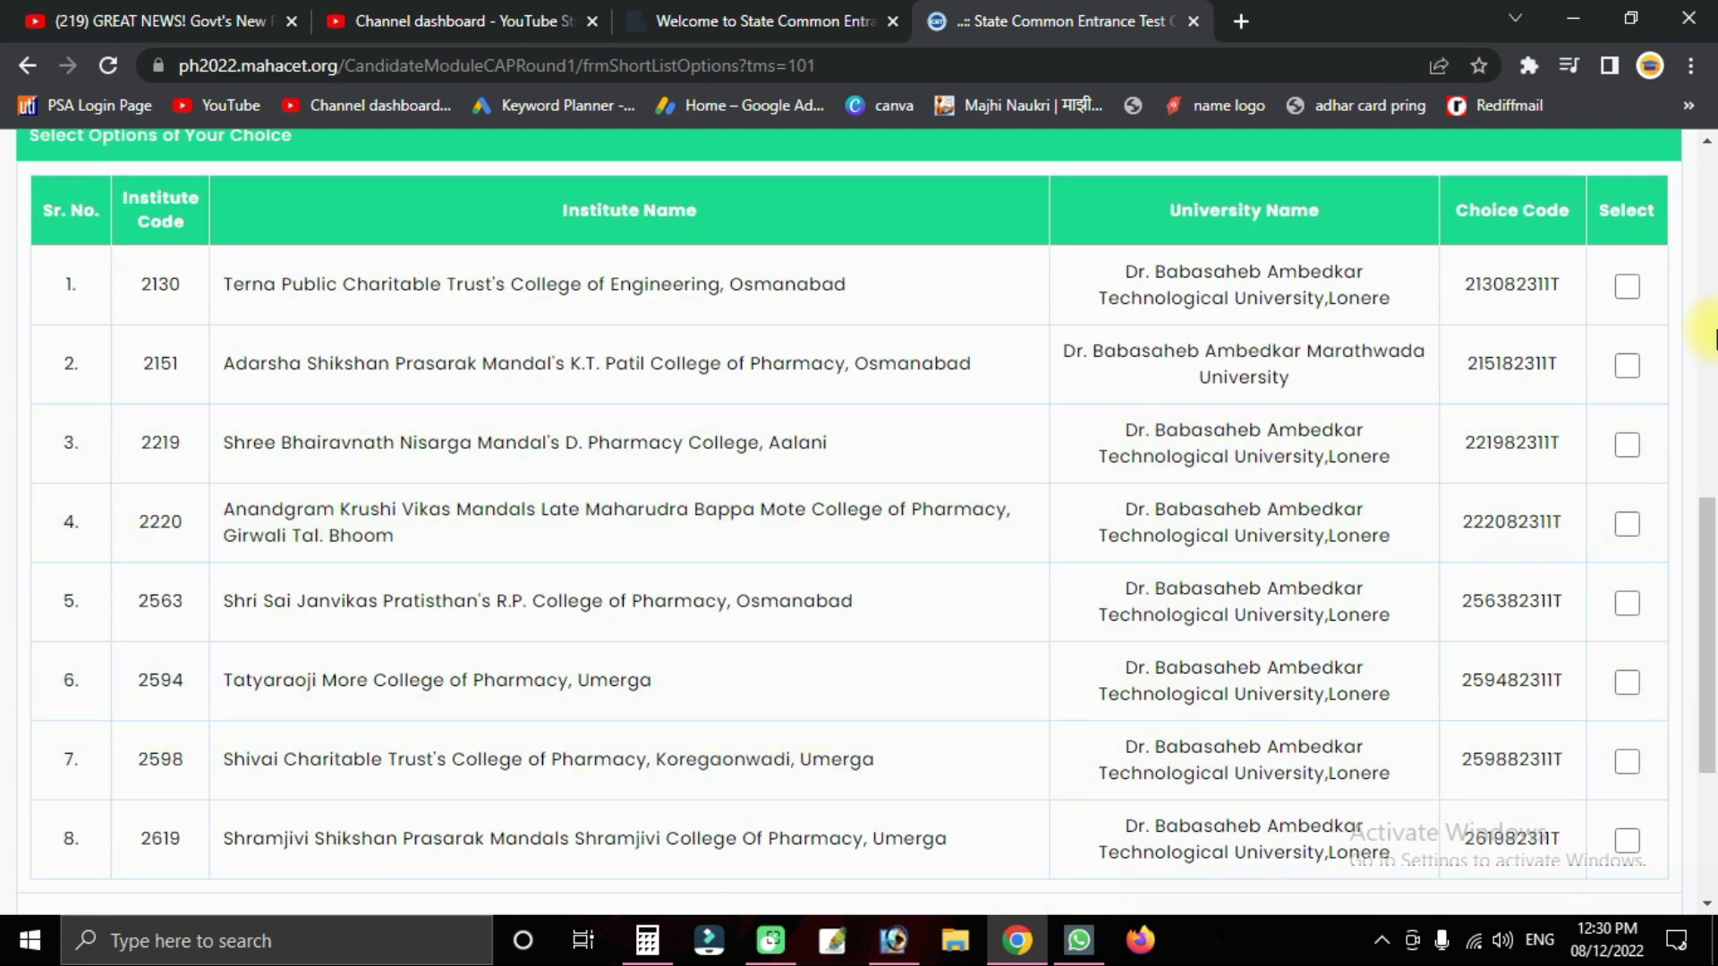
left_click(1626, 286)
Review the rest of the 45 shortlisted options and save the shortlist
scroll(1458, 432, "down", 4)
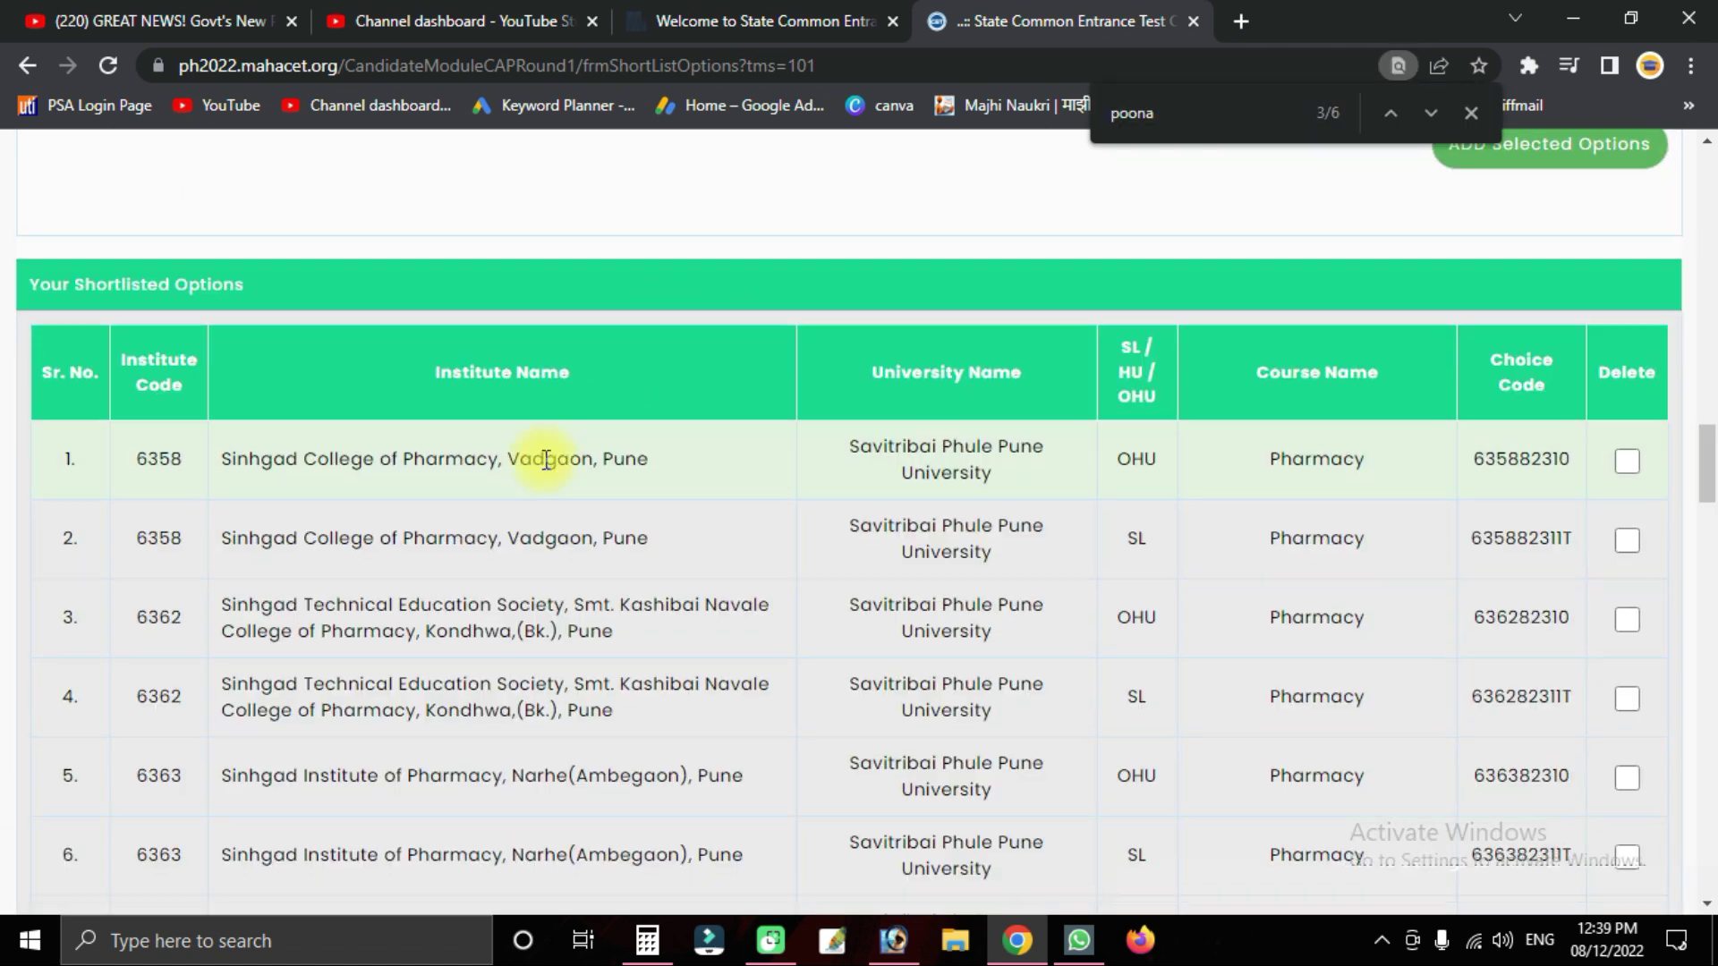
scroll(627, 443, "down", 3)
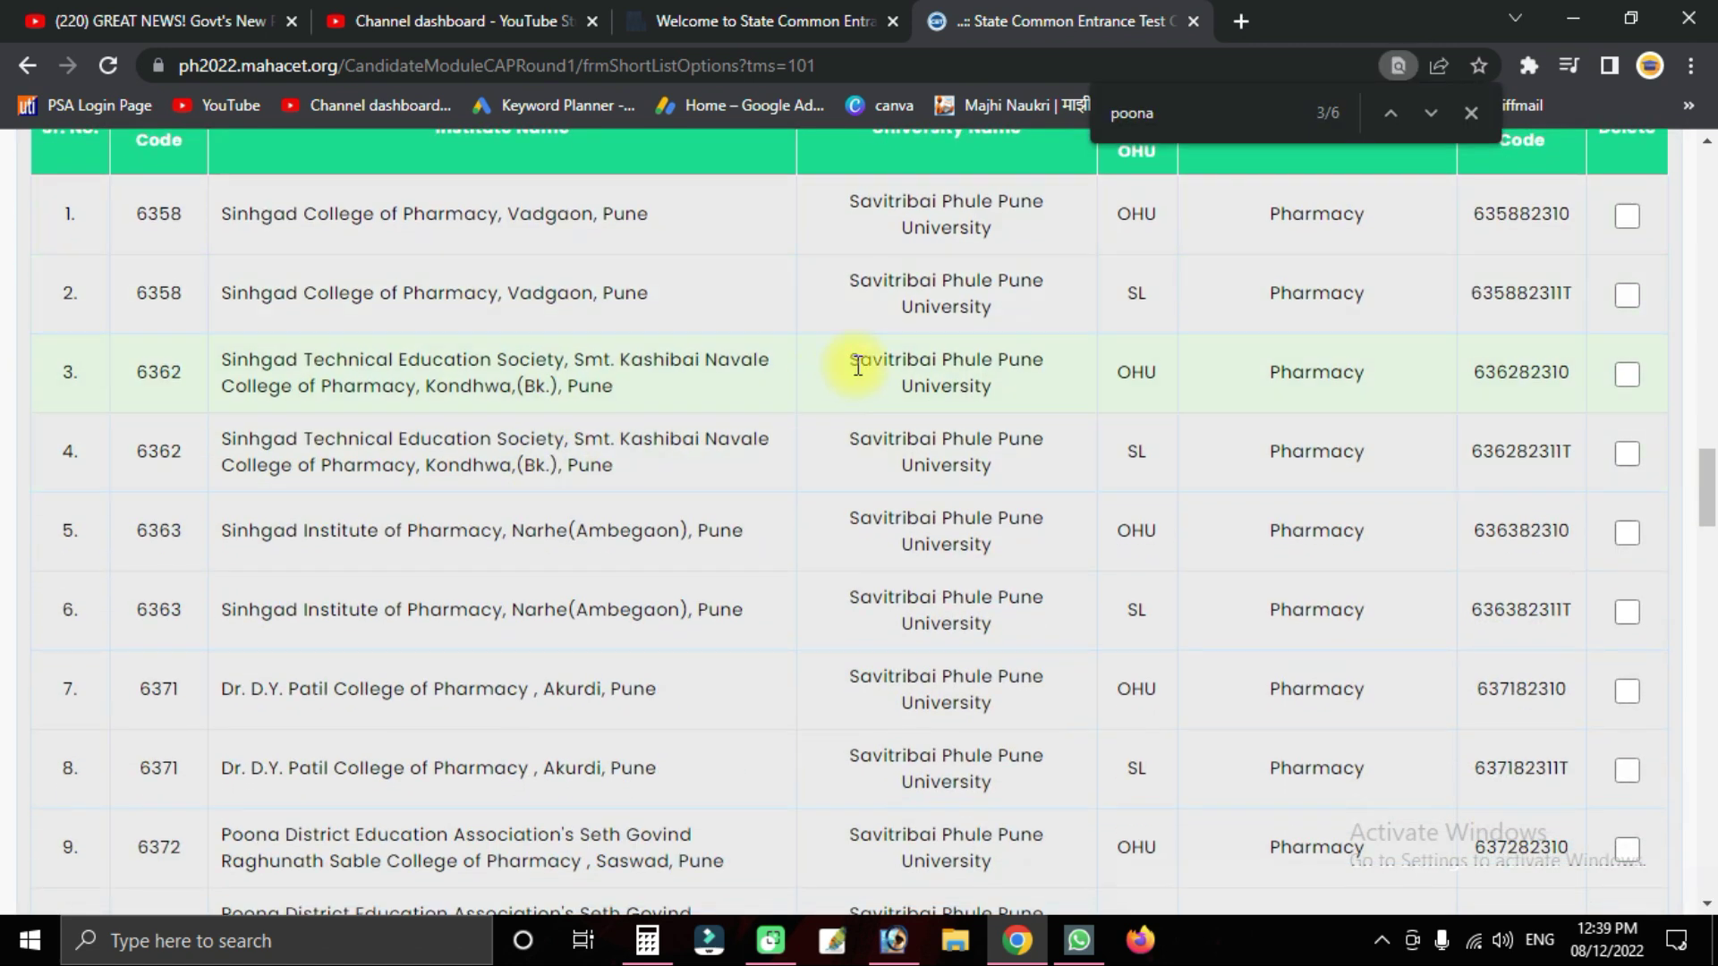
scroll(973, 392, "down", 8)
scroll(975, 395, "down", 20)
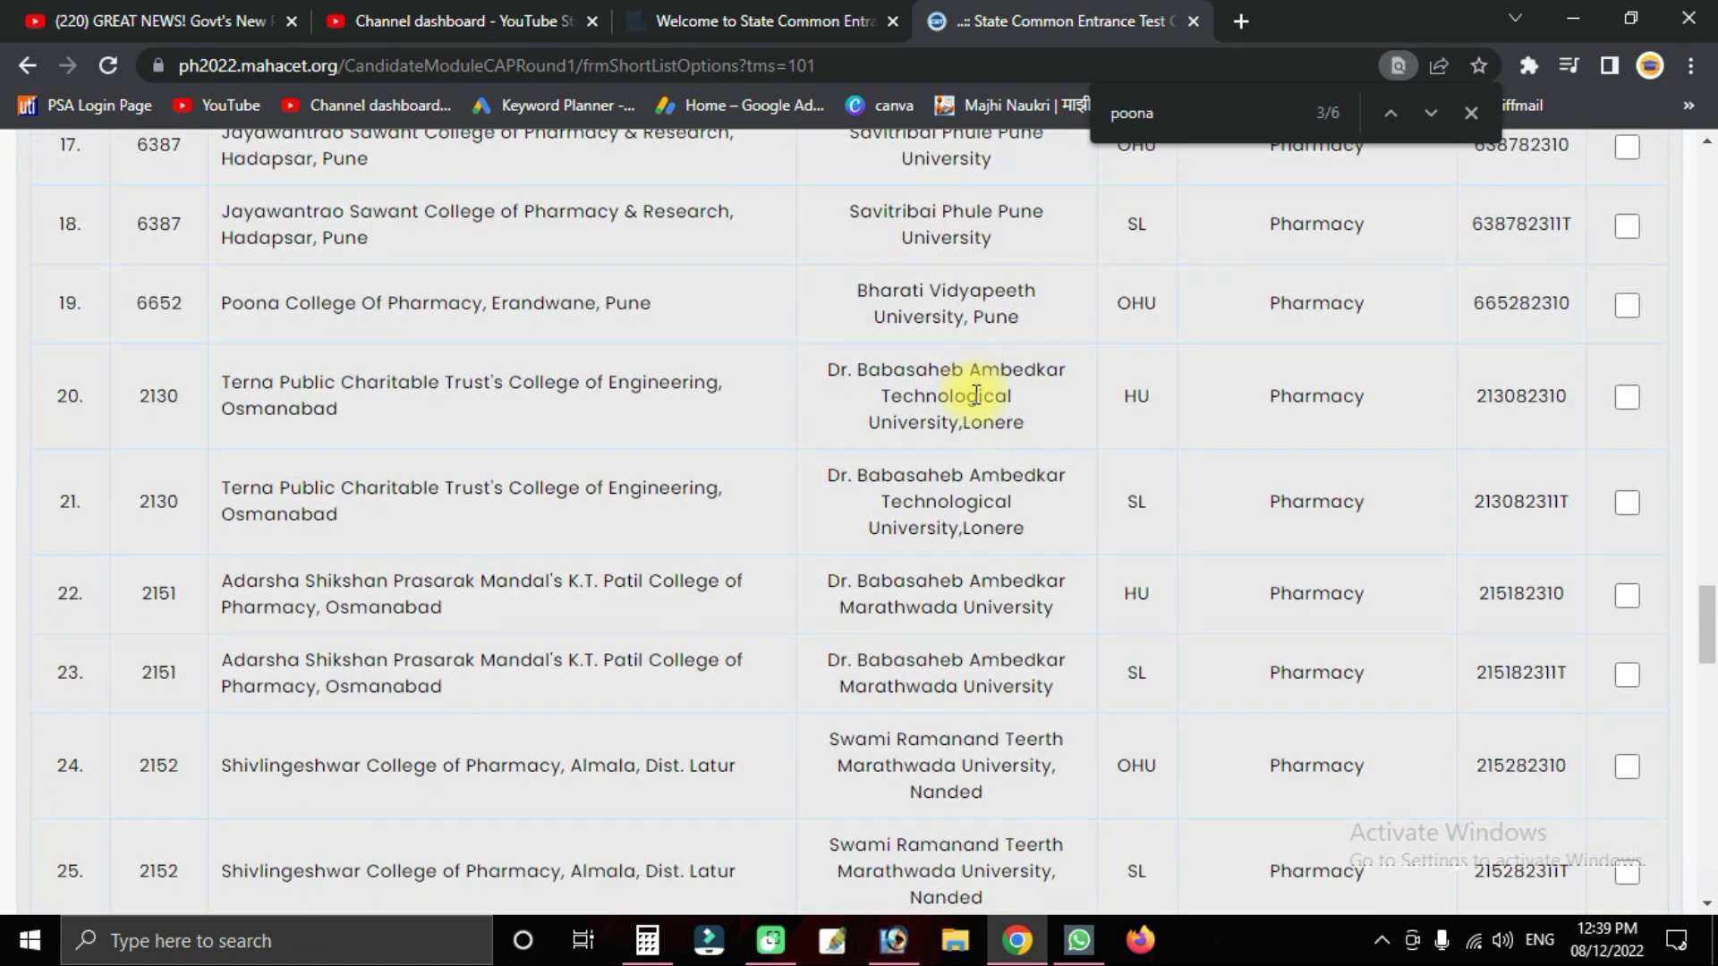
scroll(975, 394, "down", 2)
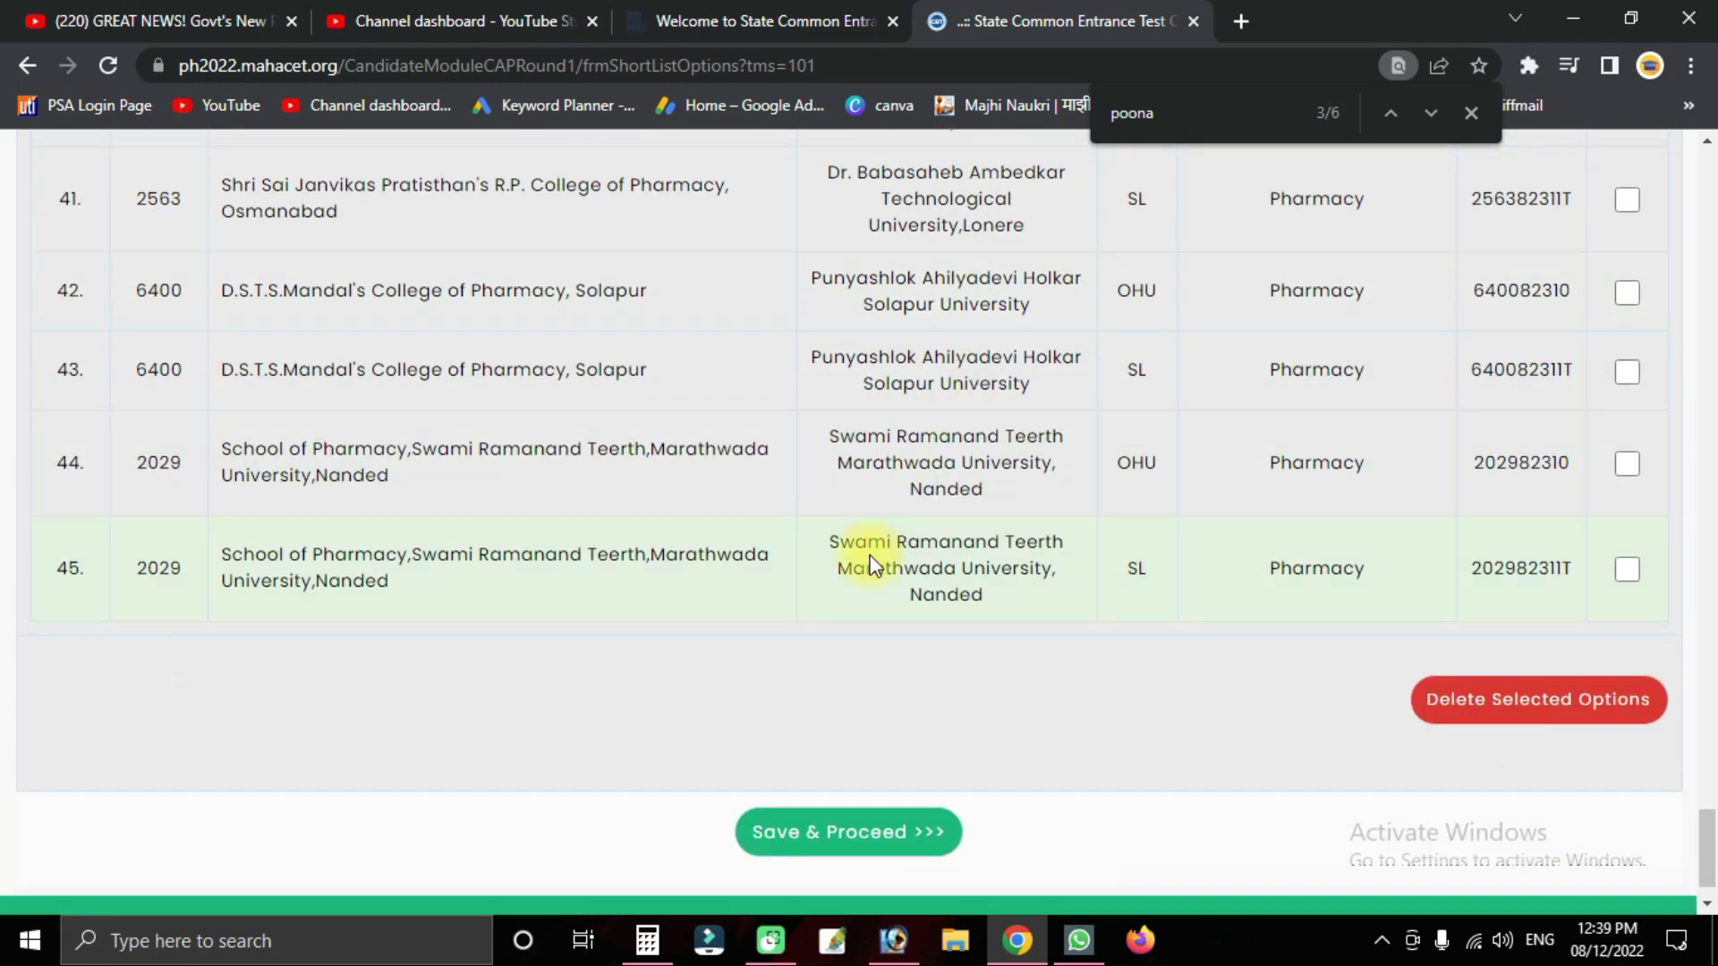
left_click(824, 839)
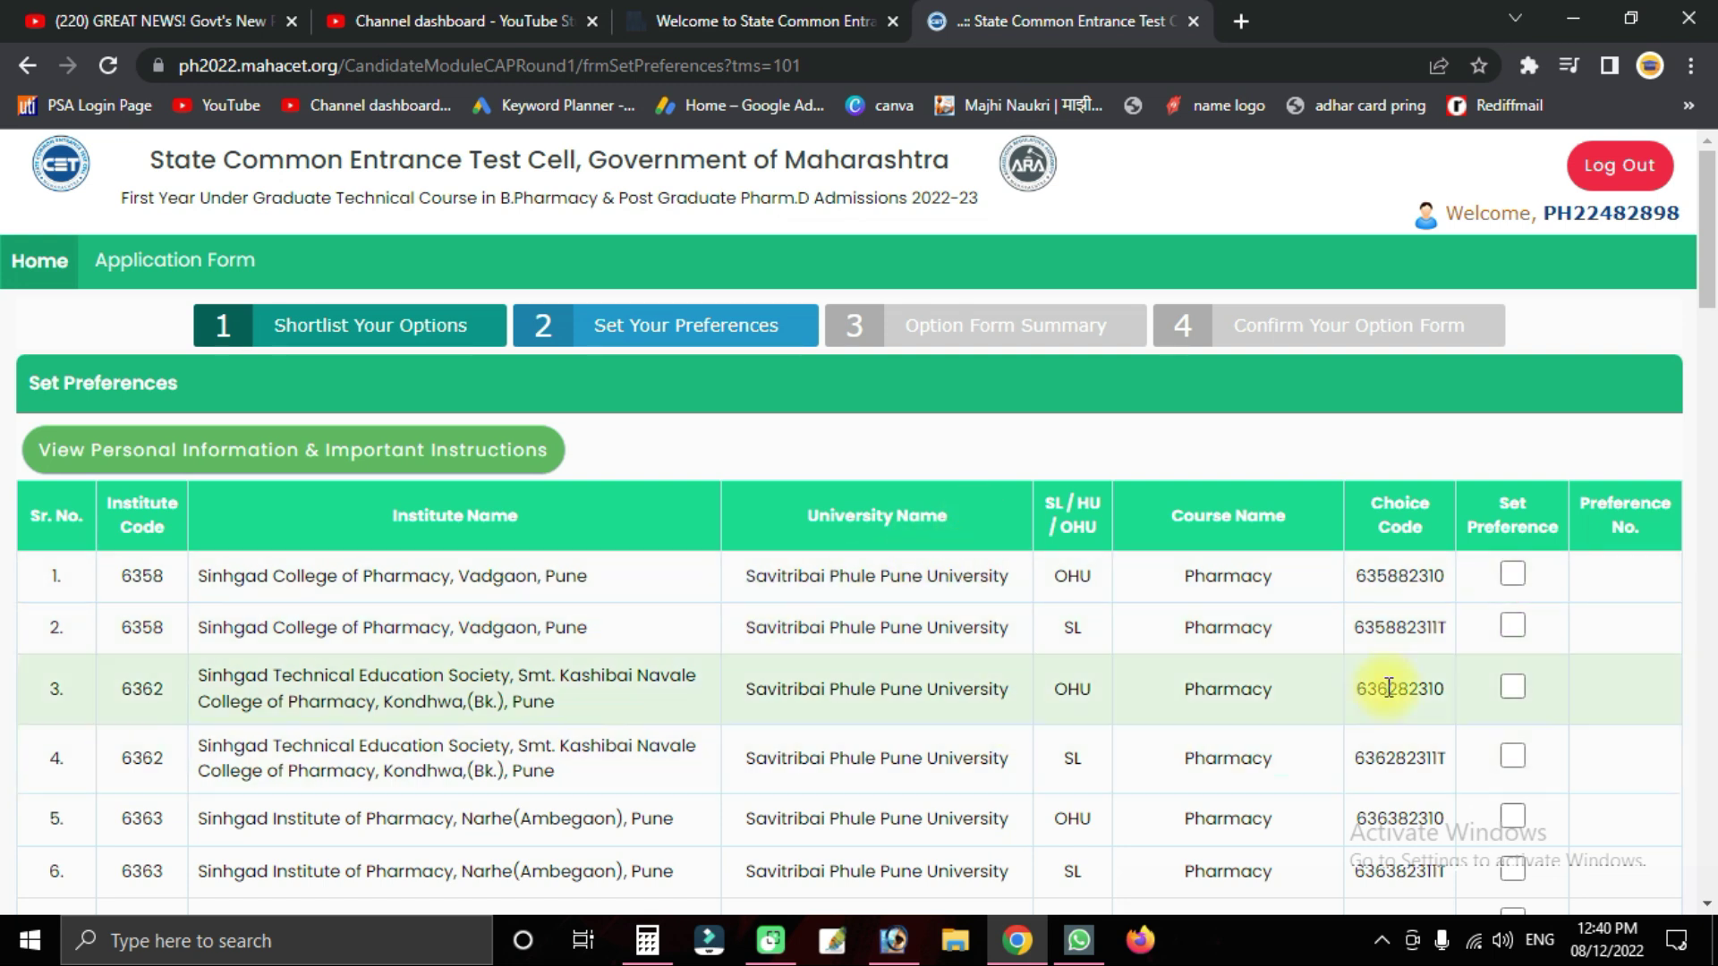
Make Vadgaon OHU, Vadgaon SL, Kondhwa OHU and Kondhwa SL preferences 1 to 4
left_click(1512, 573)
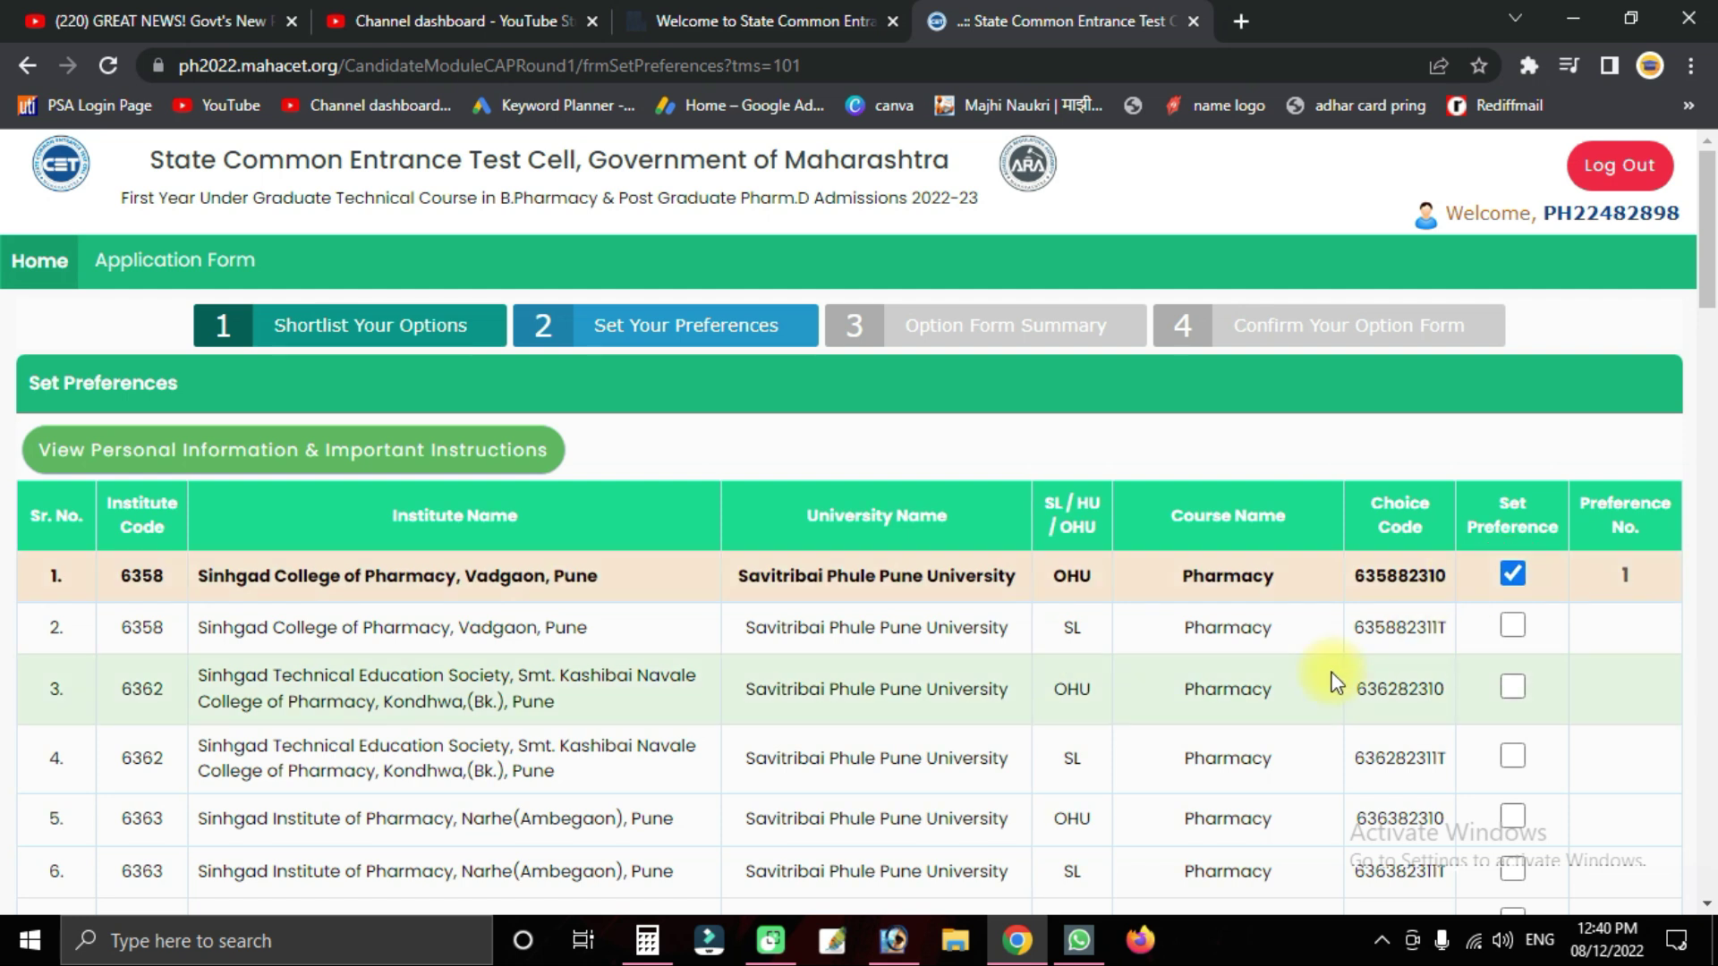
left_click(1514, 626)
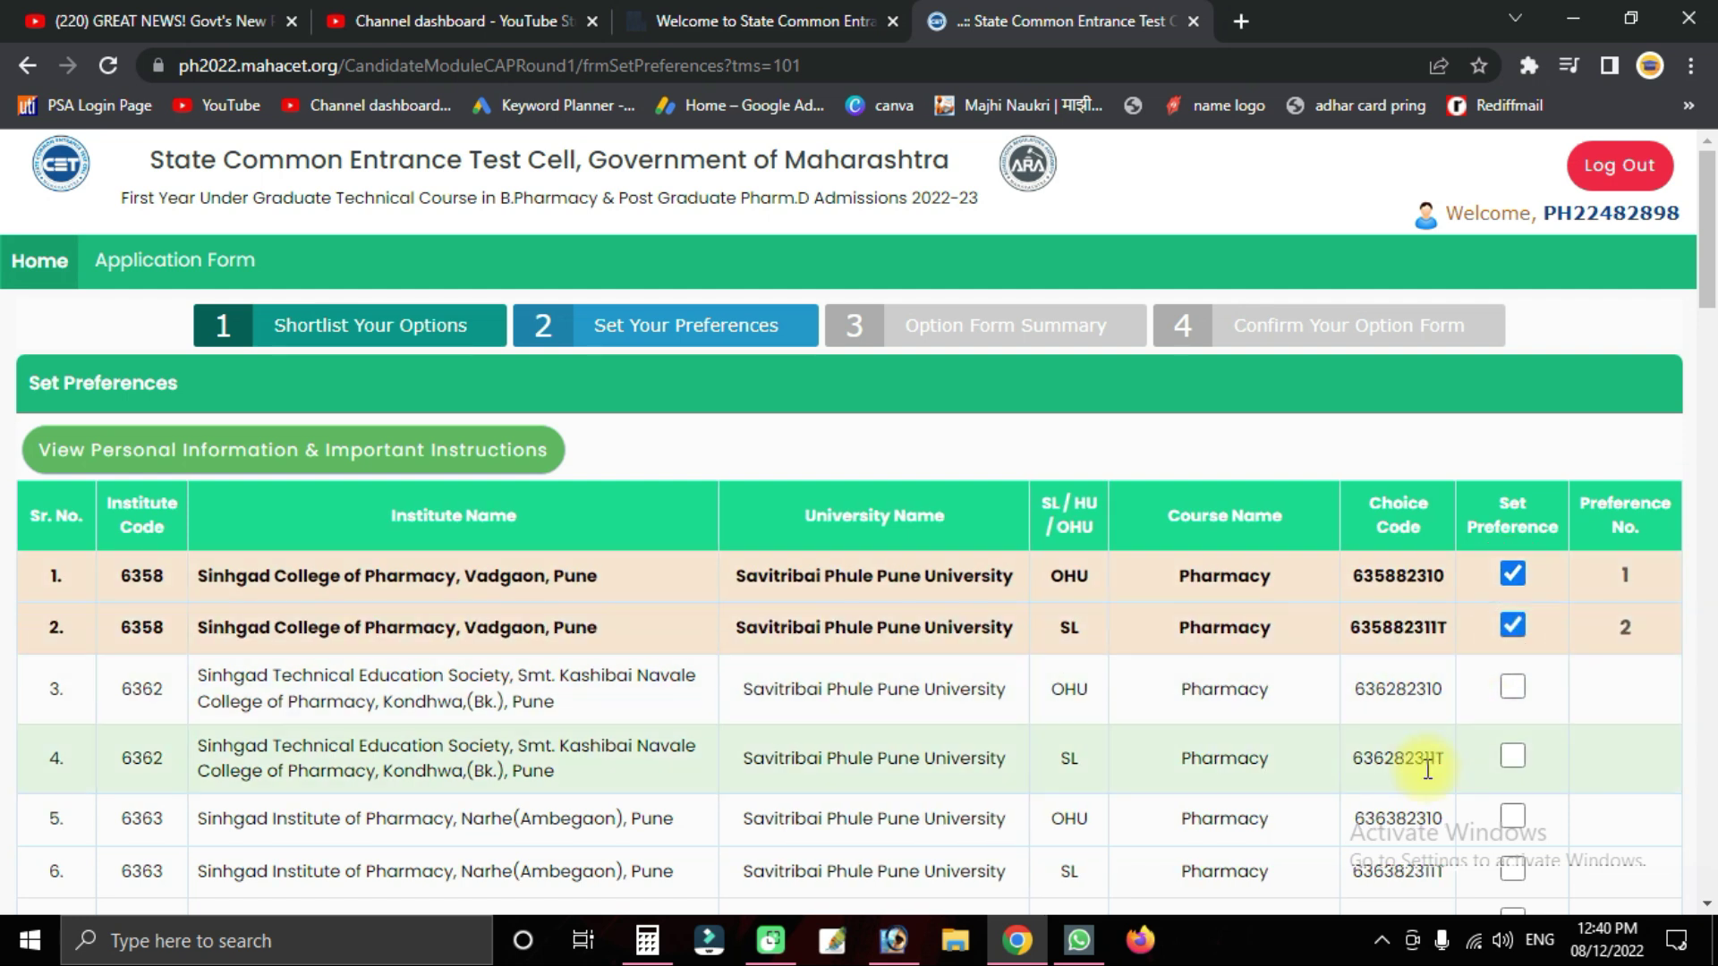
left_click(1512, 687)
left_click(1512, 756)
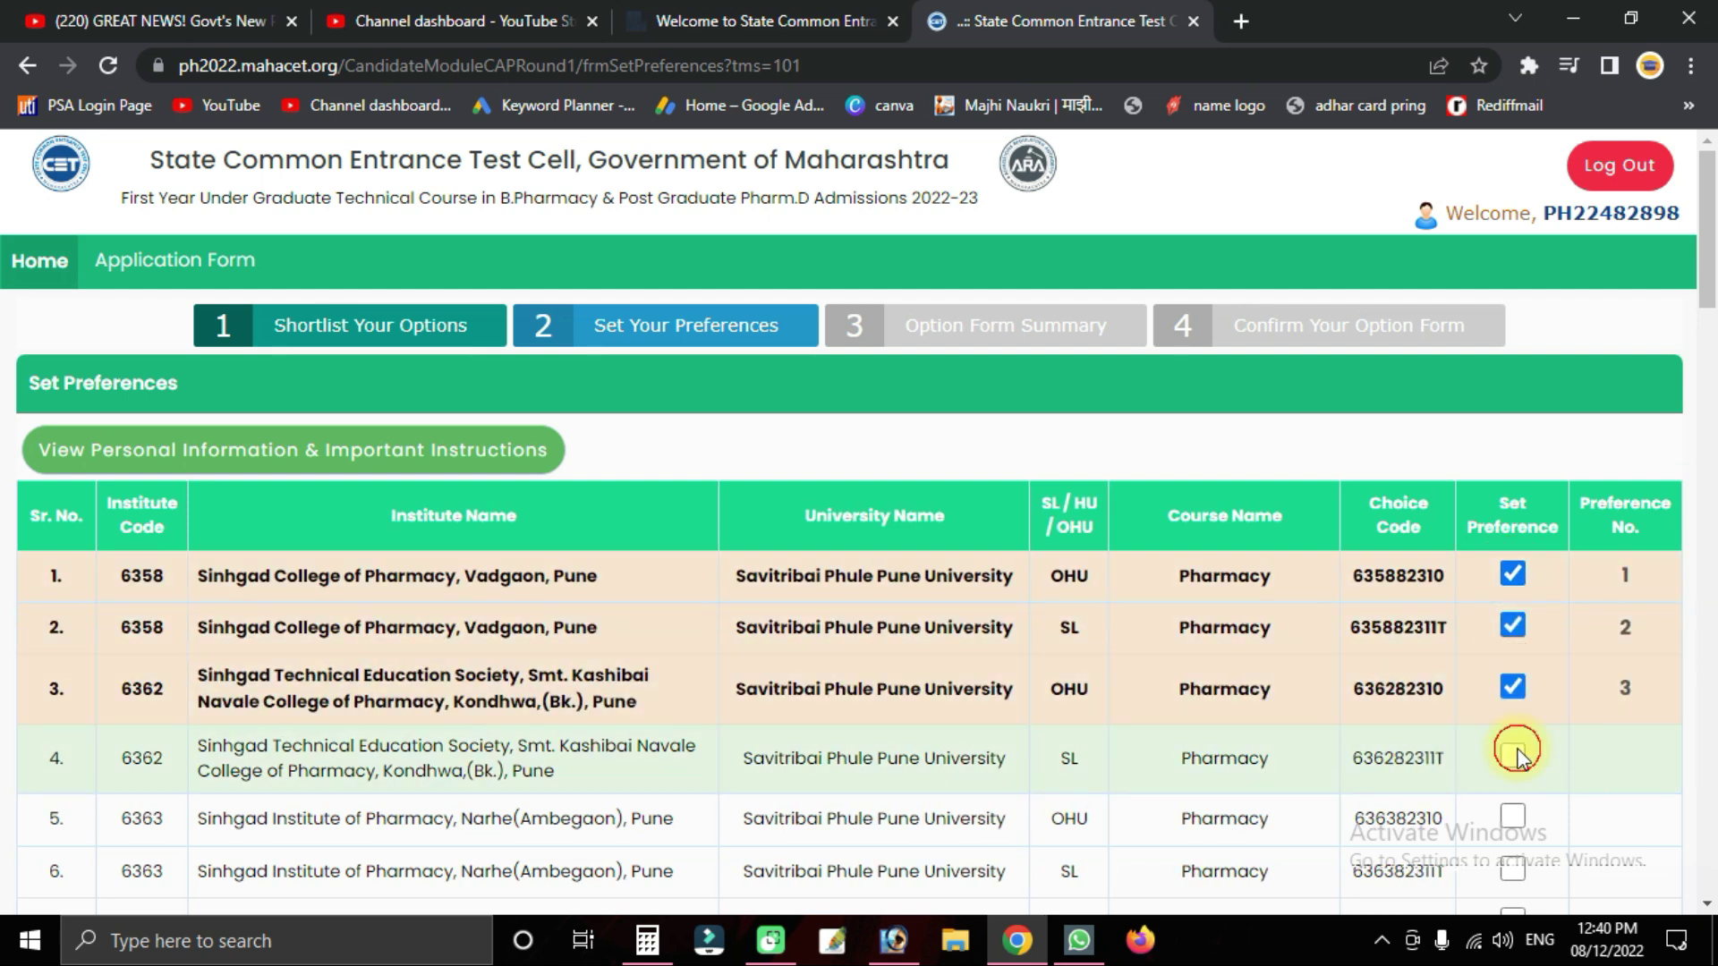
scroll(1513, 761, "down", 3)
Make Narhe OHU, Narhe SL and Akurdi OHU preferences 5 to 7, then save
left_click(1507, 566)
left_click(1512, 617)
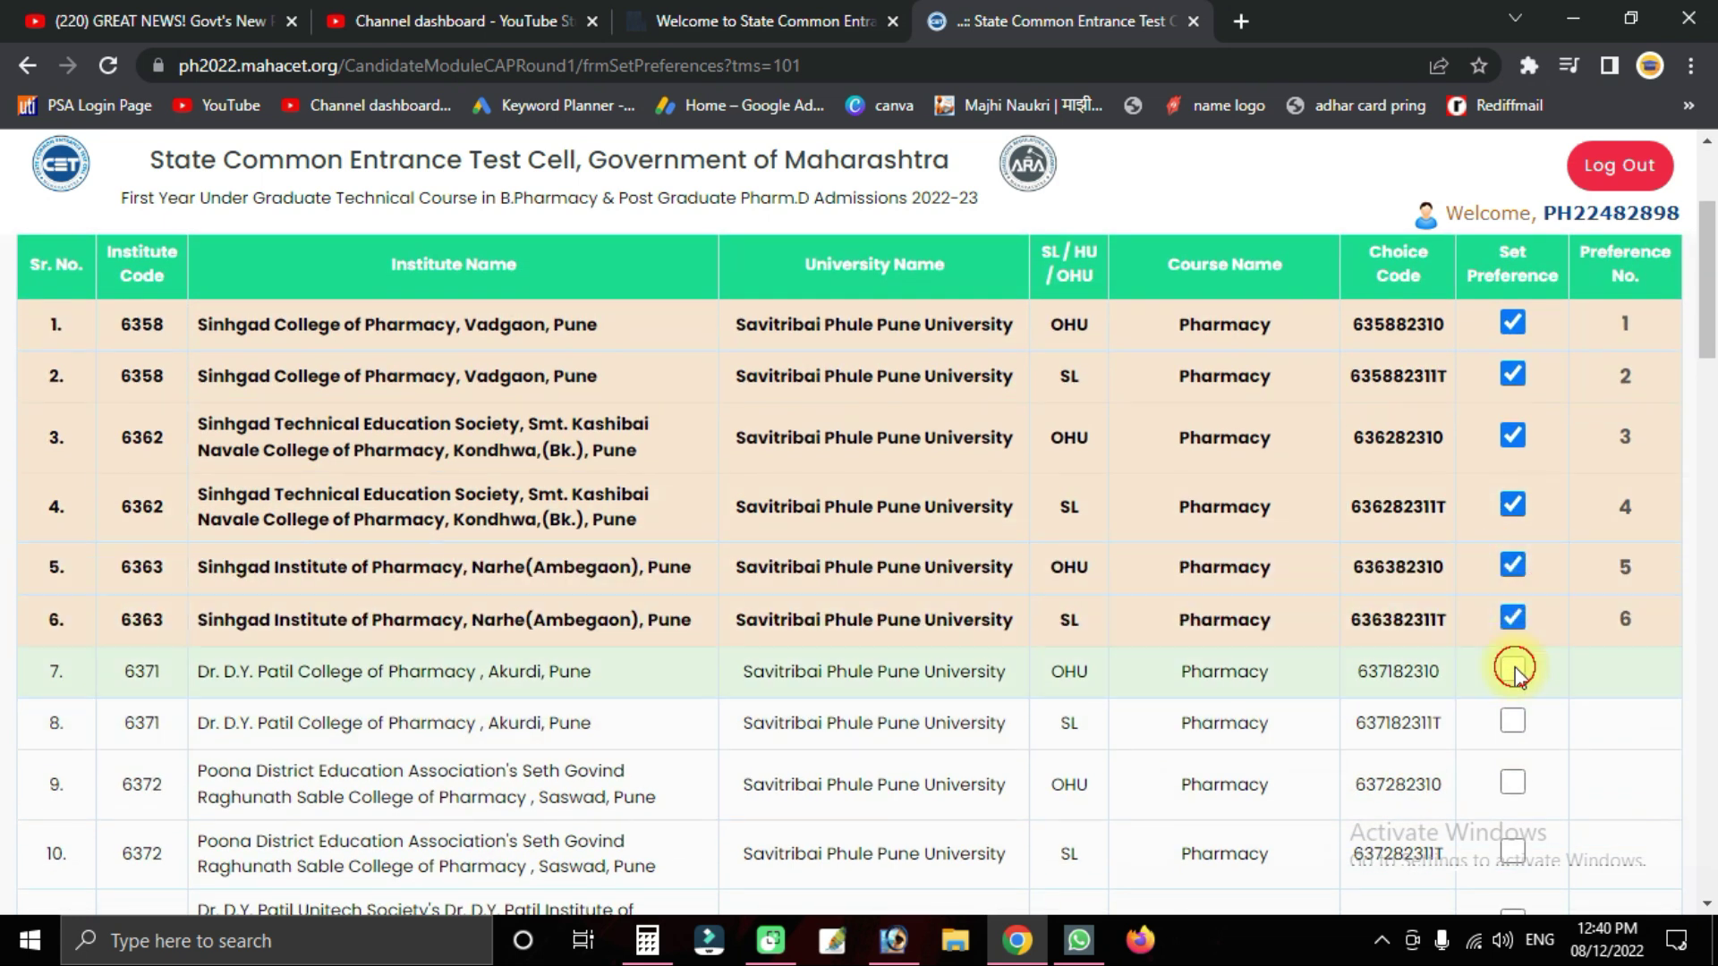
left_click(1513, 671)
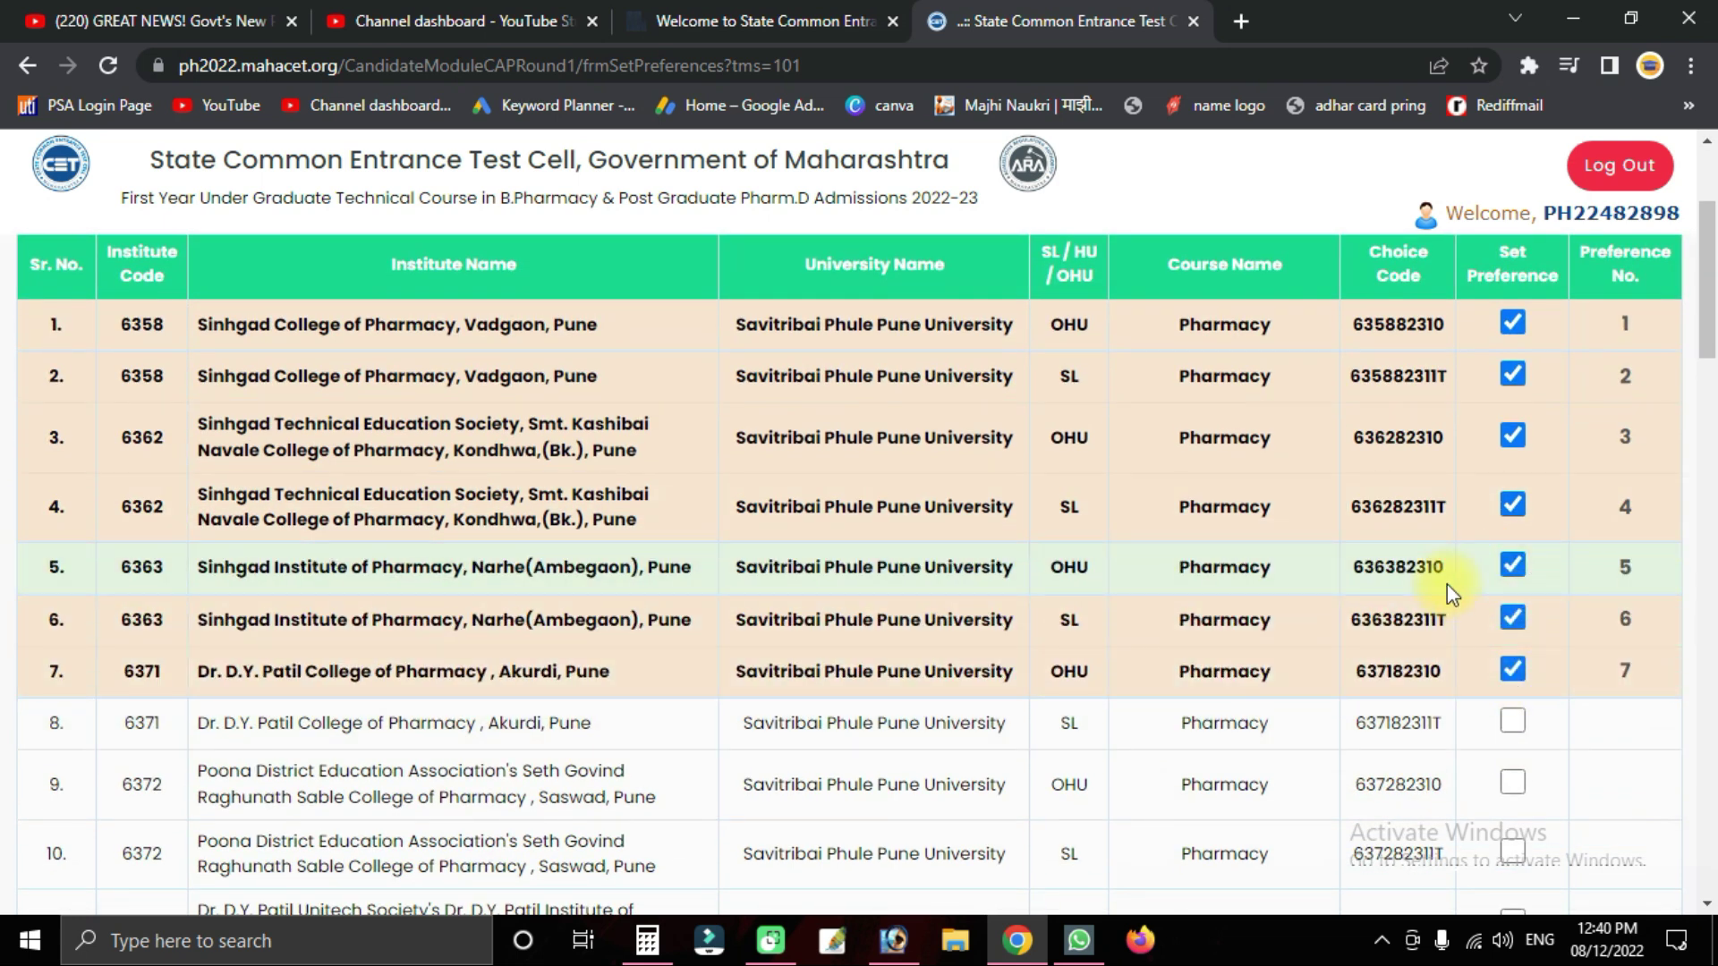
scroll(1447, 584, "down", 20)
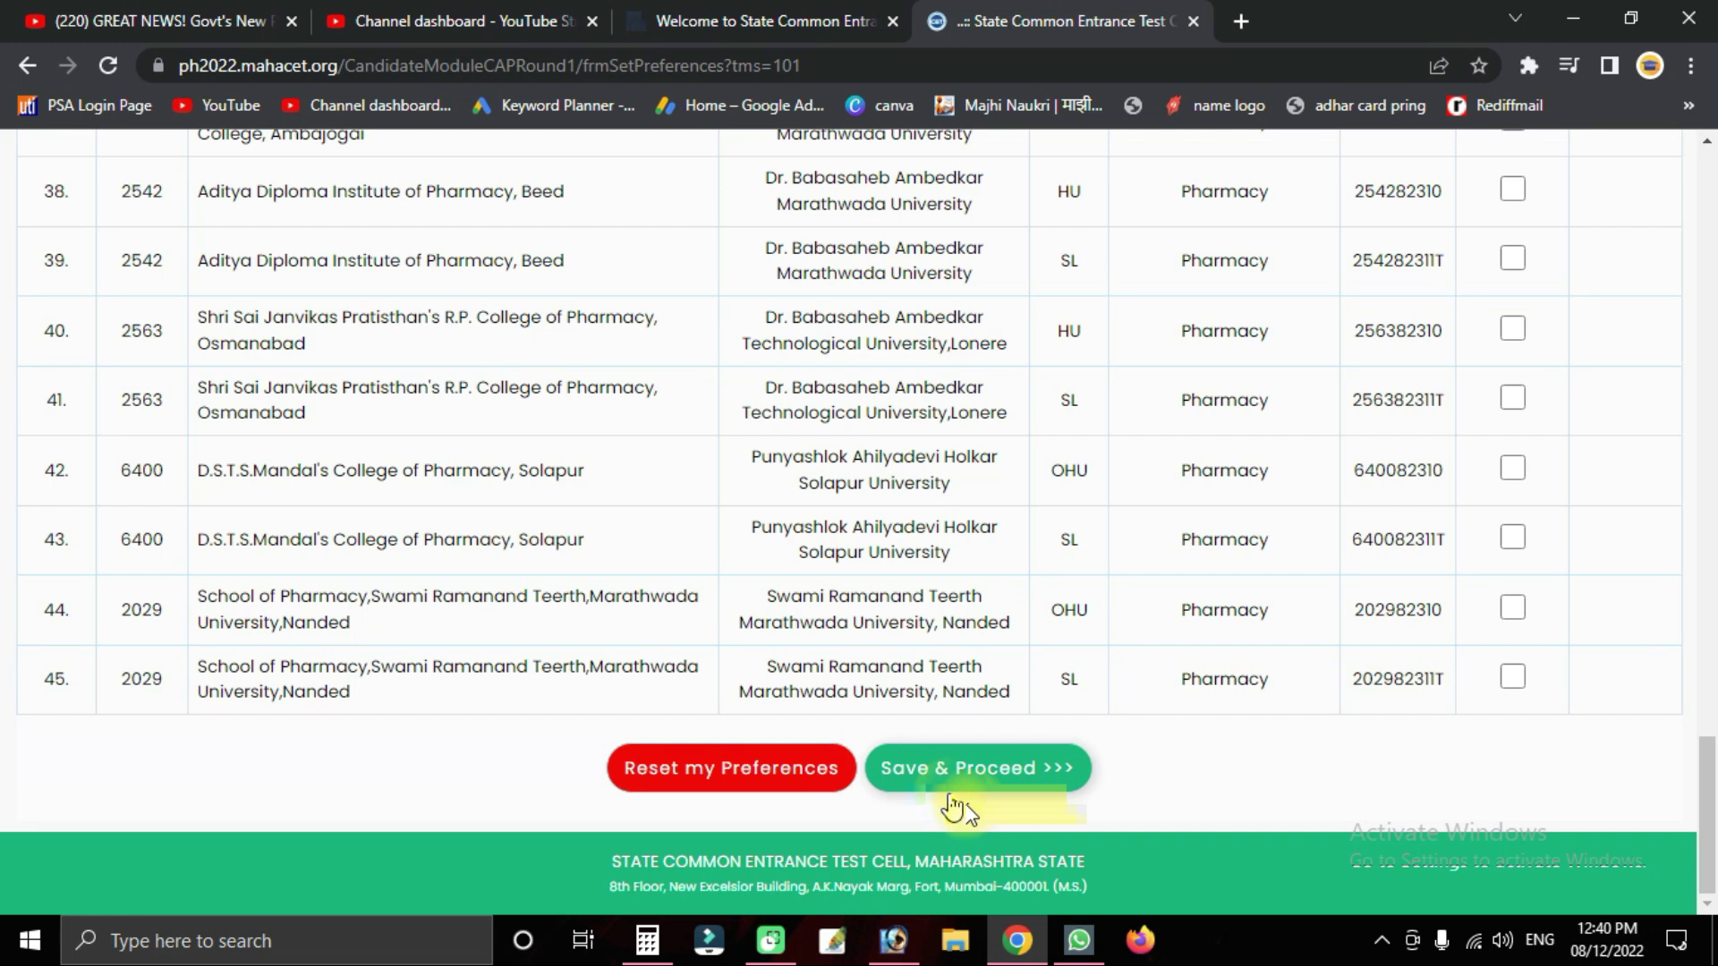
left_click(1046, 799)
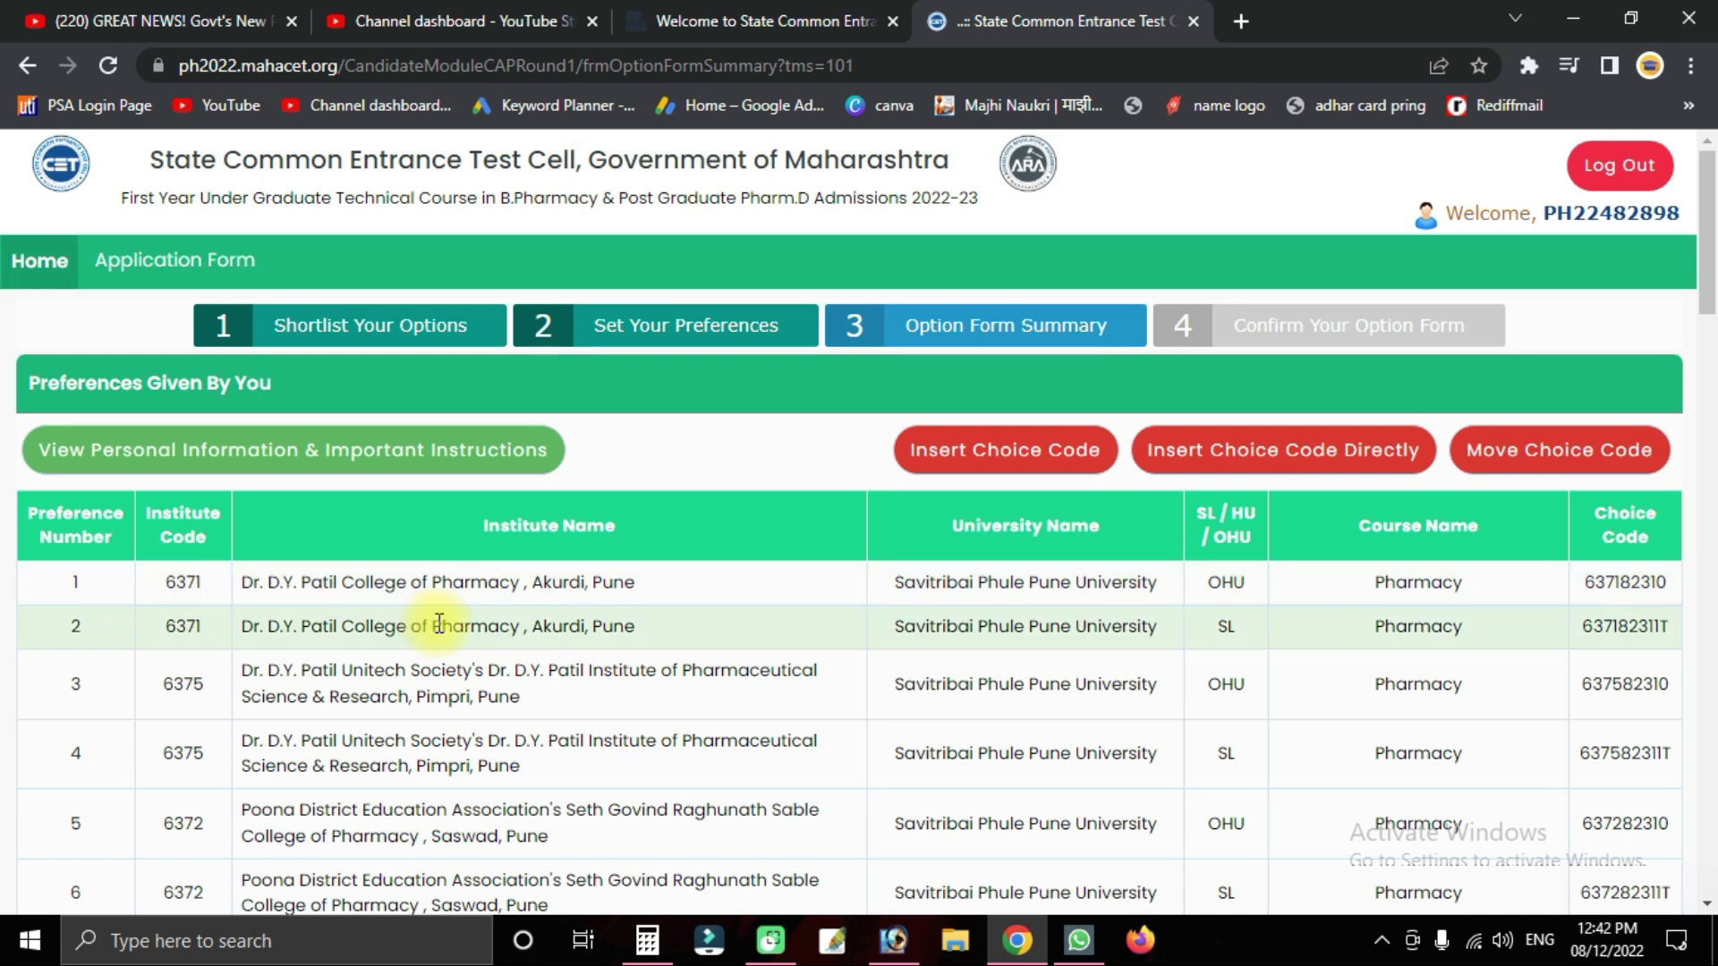
Review the Option Form Summary and accept it
scroll(443, 632, "down", 9)
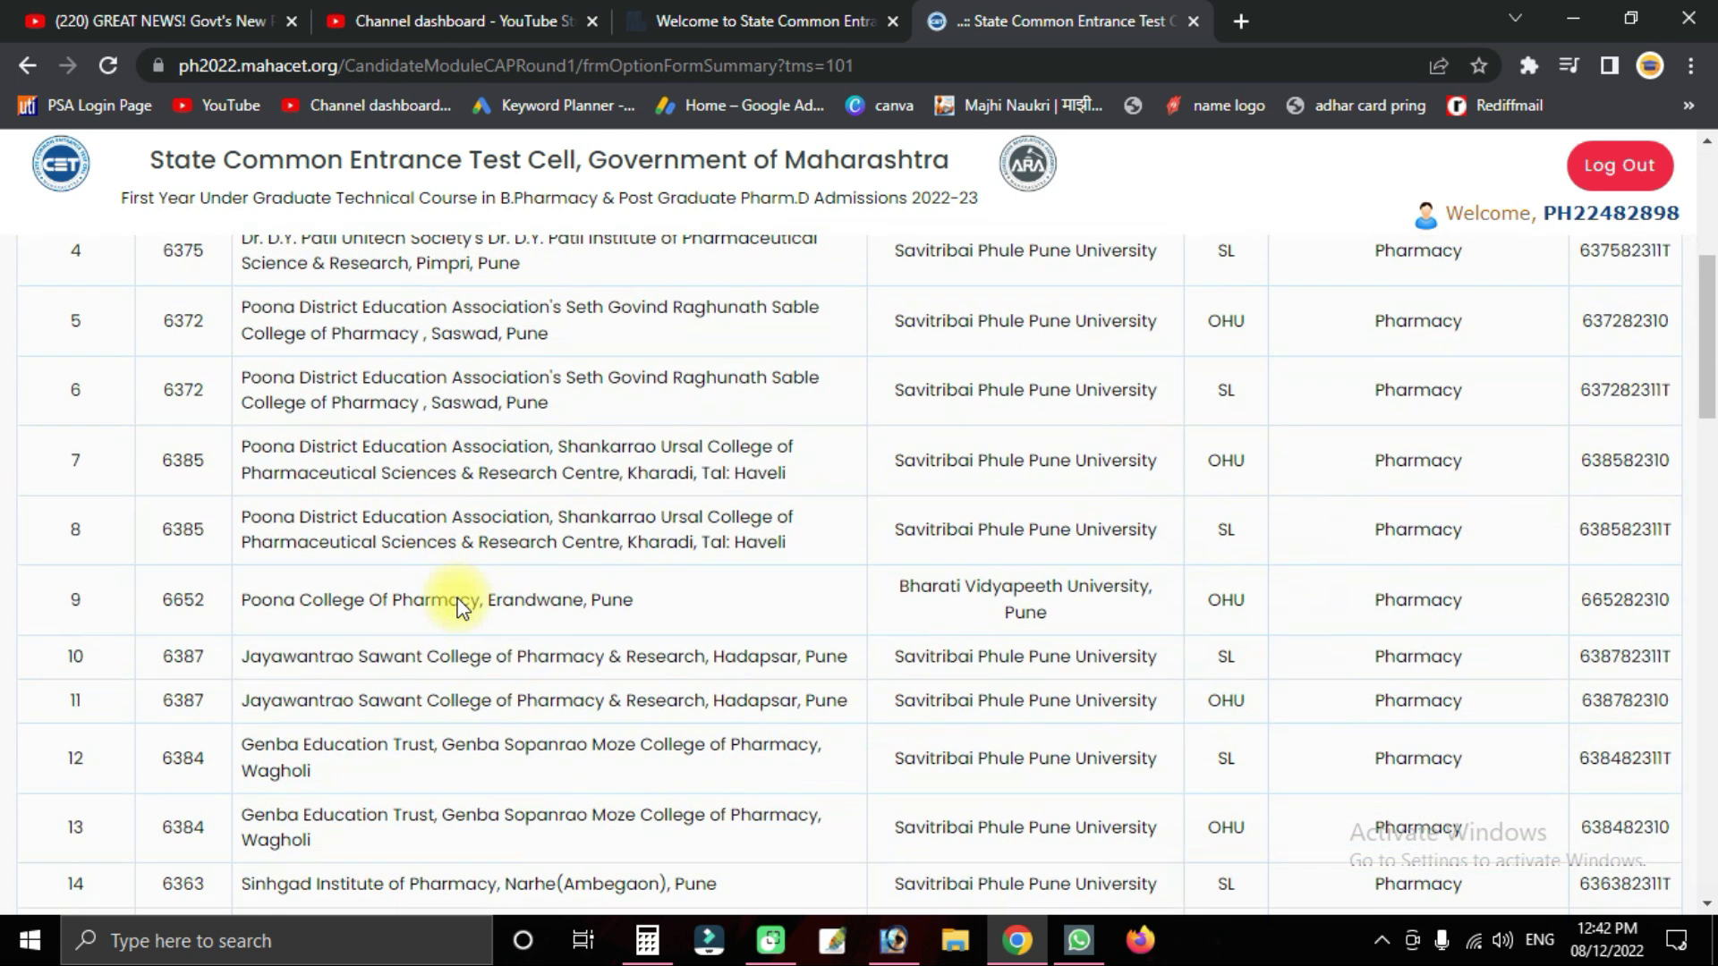
scroll(459, 597, "down", 18)
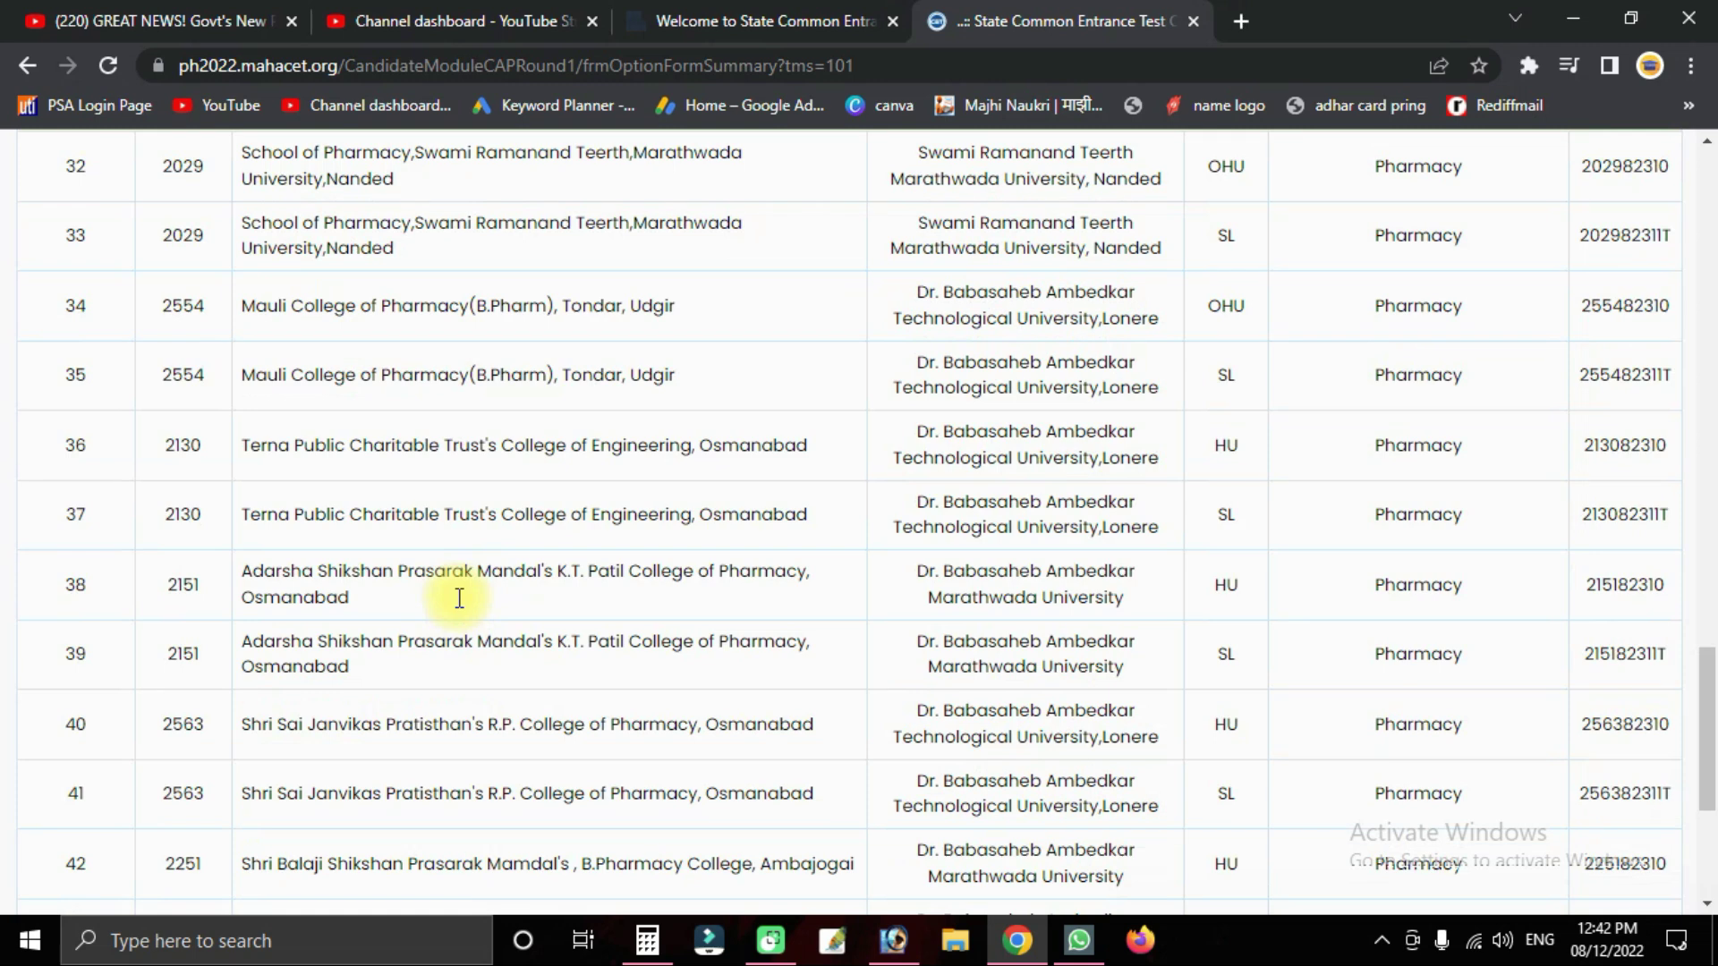
scroll(465, 597, "up", 20)
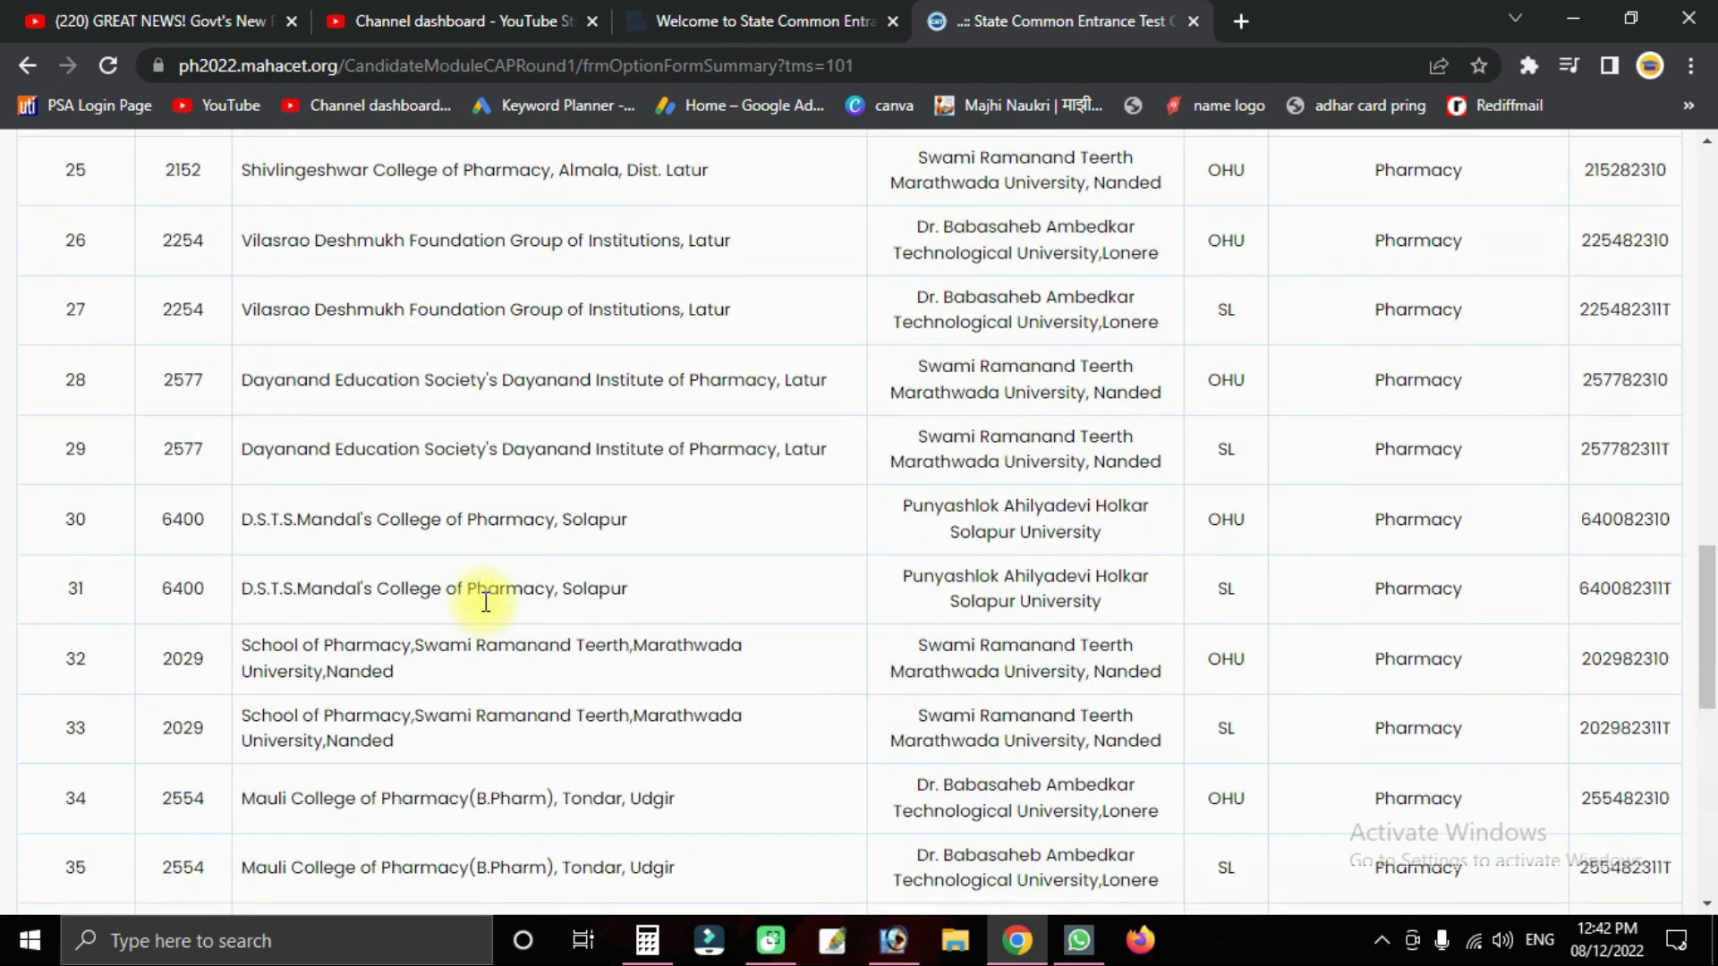
scroll(483, 601, "down", 5)
scroll(488, 602, "down", 7)
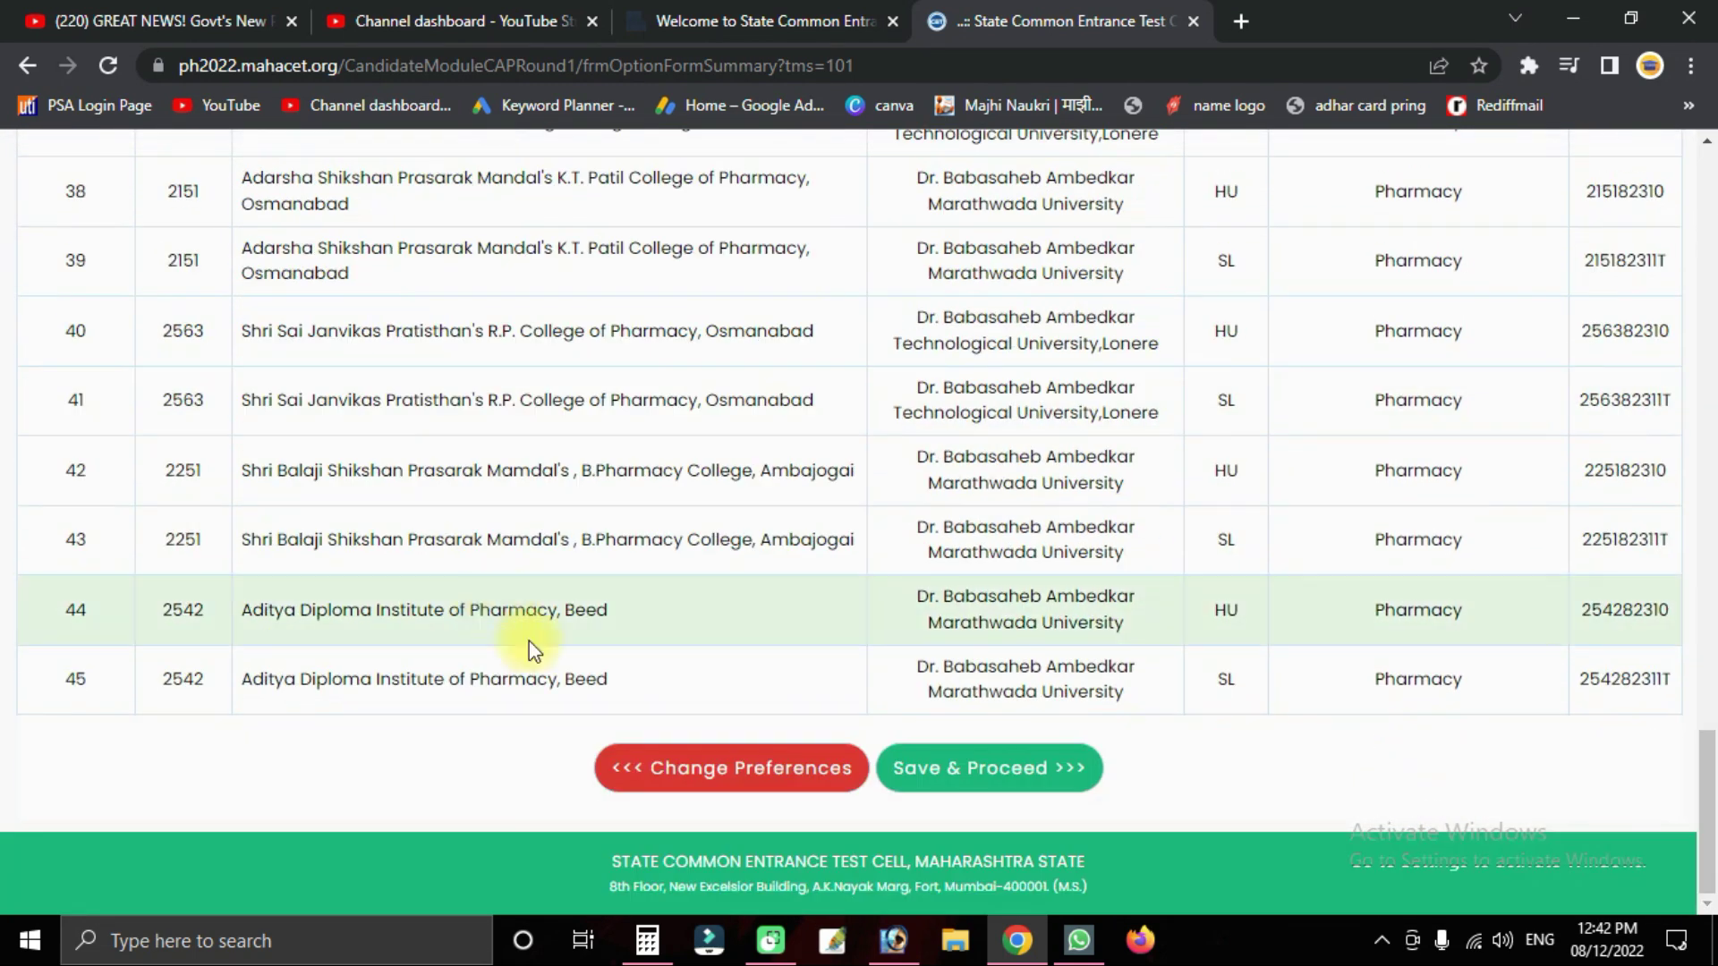
left_click(965, 797)
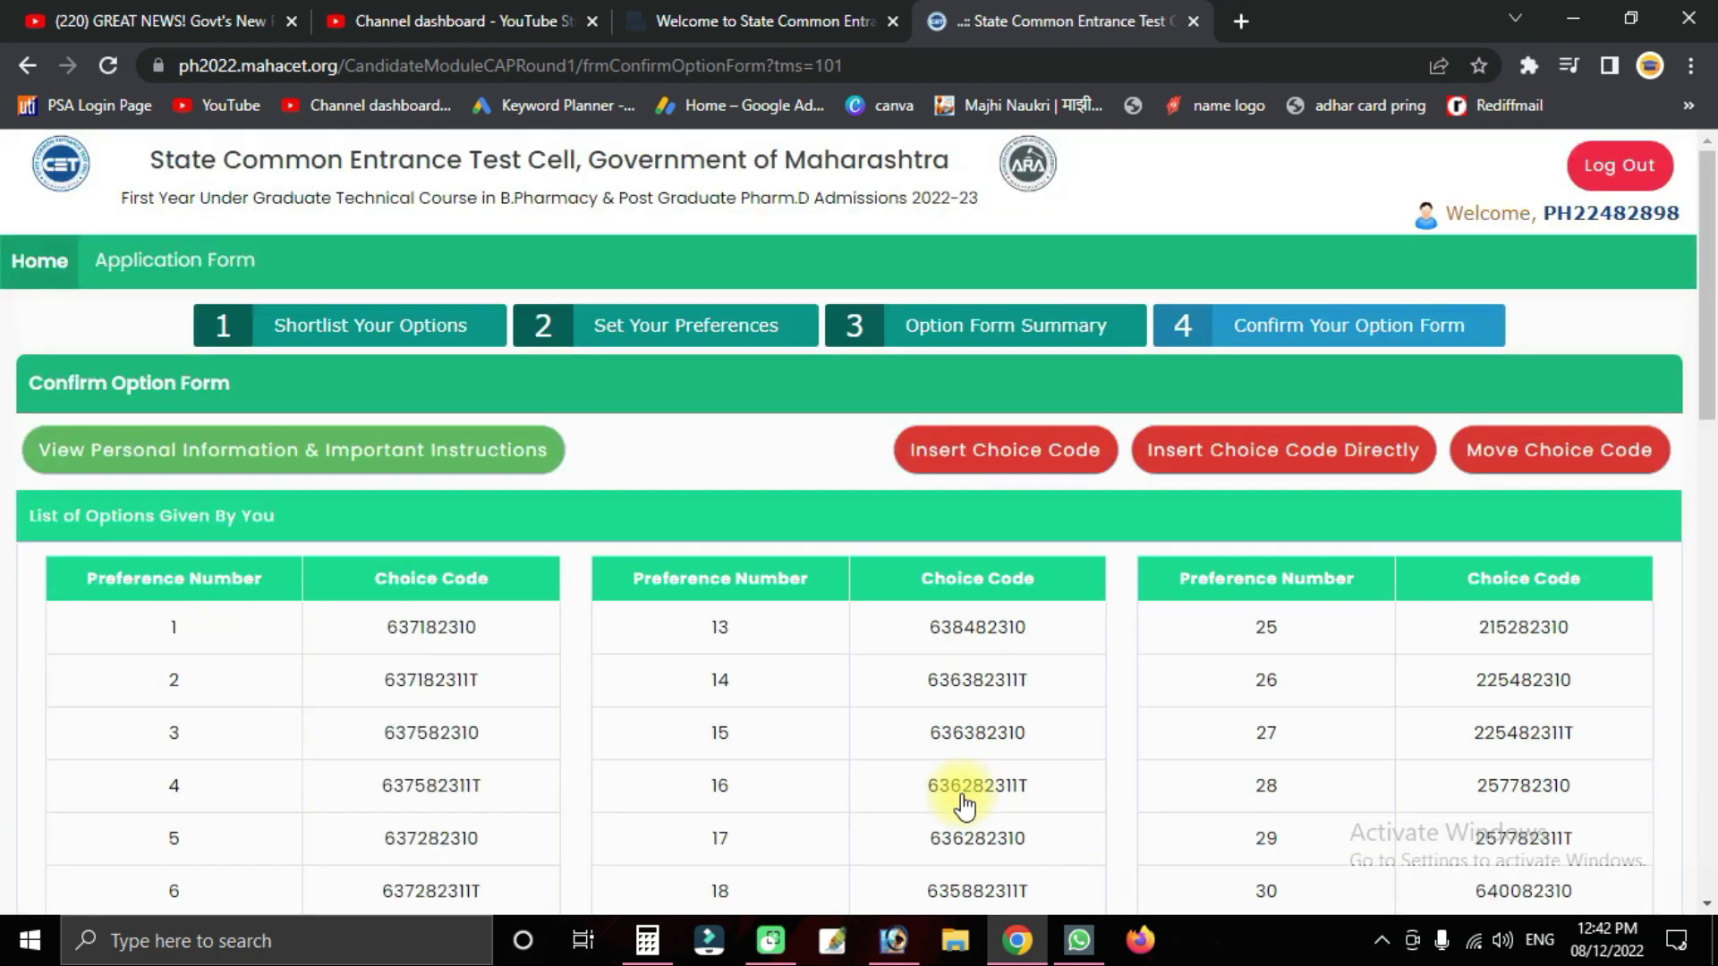
Proceed to confirm the option form and verify the saved login password
scroll(678, 685, "down", 15)
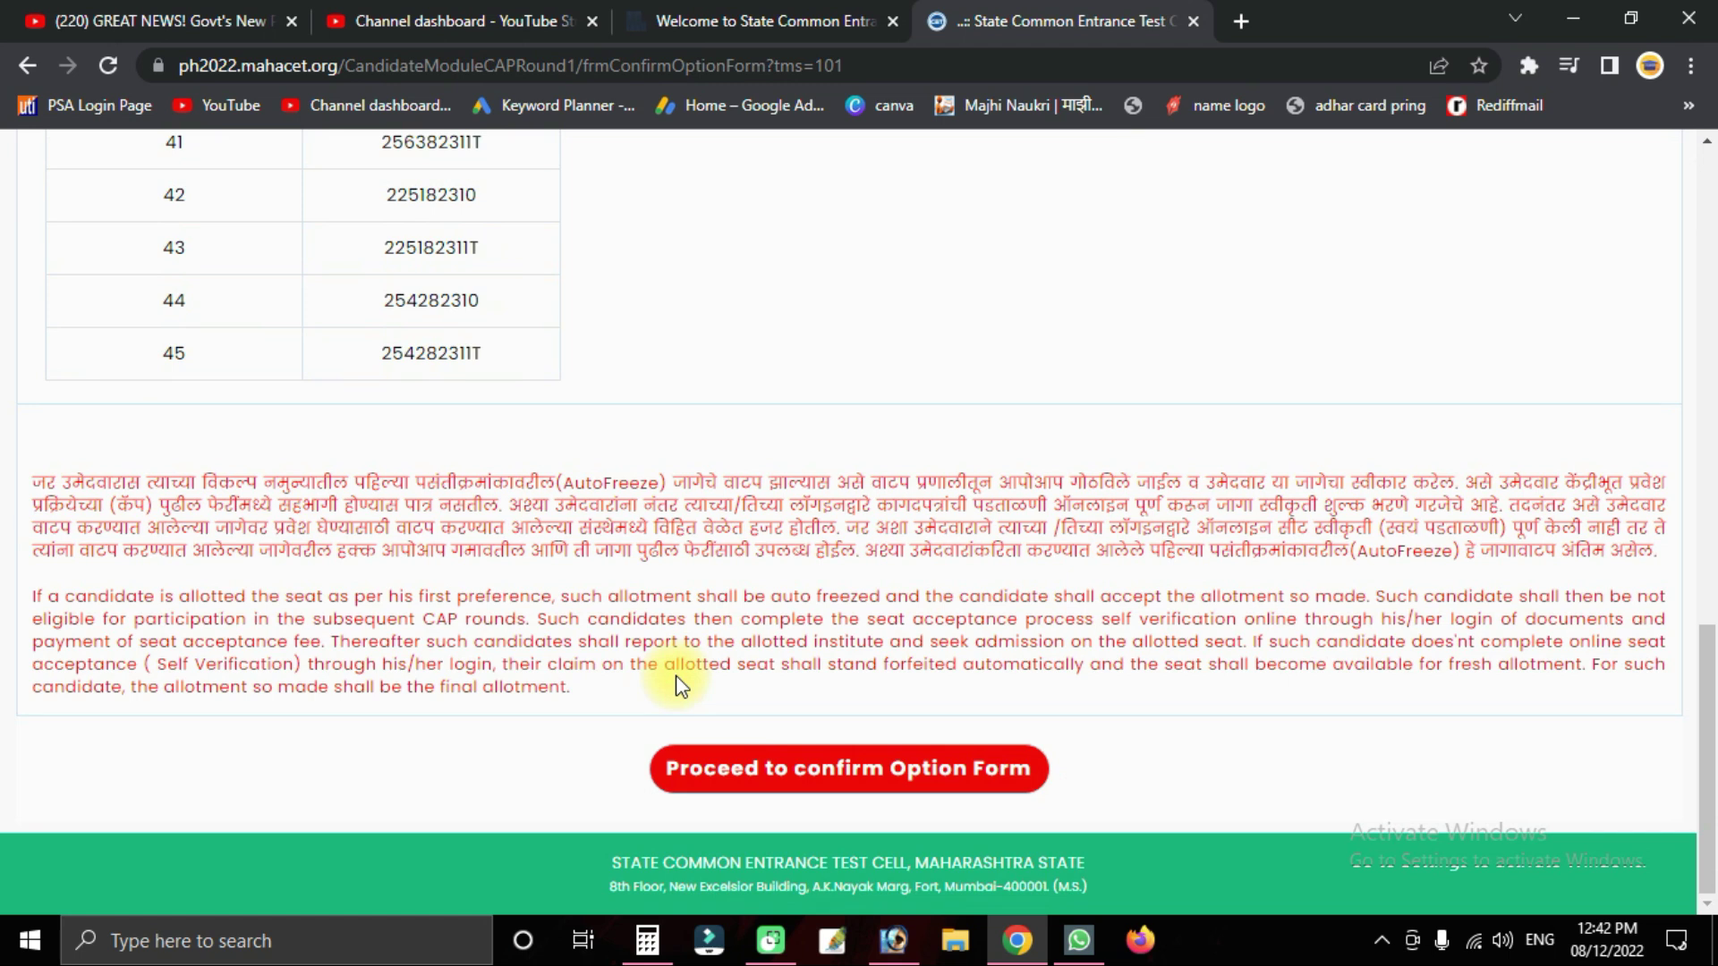
left_click(862, 788)
key("Return")
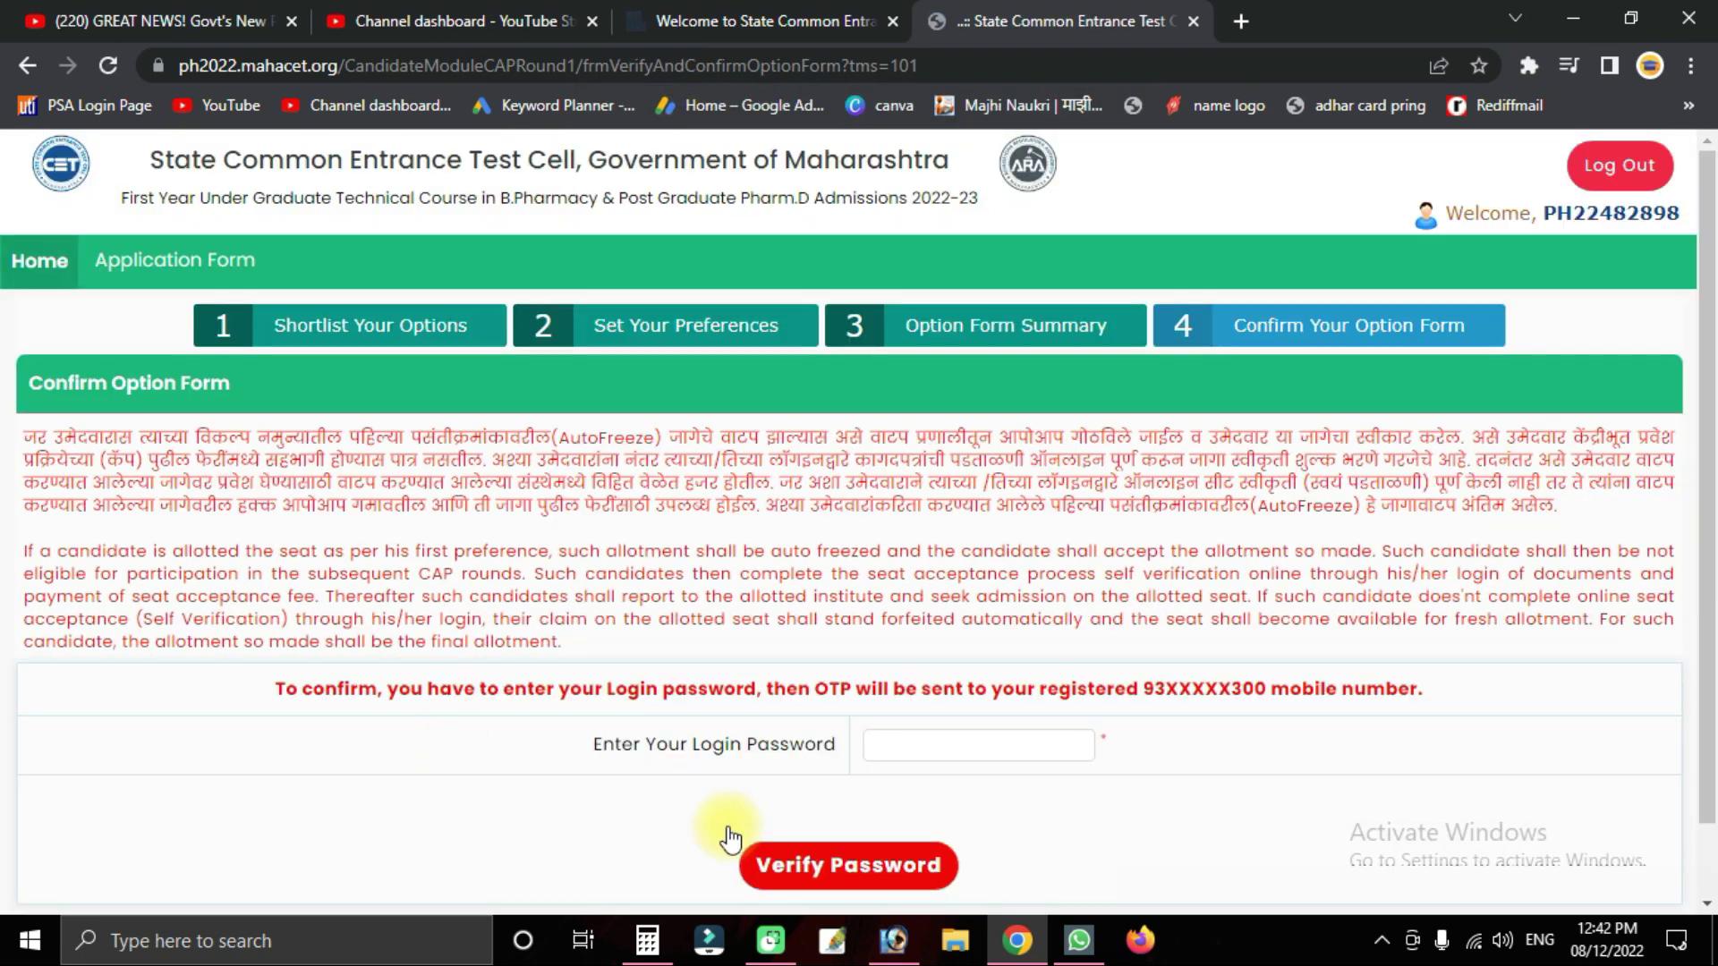
left_click(969, 745)
left_click(1248, 376)
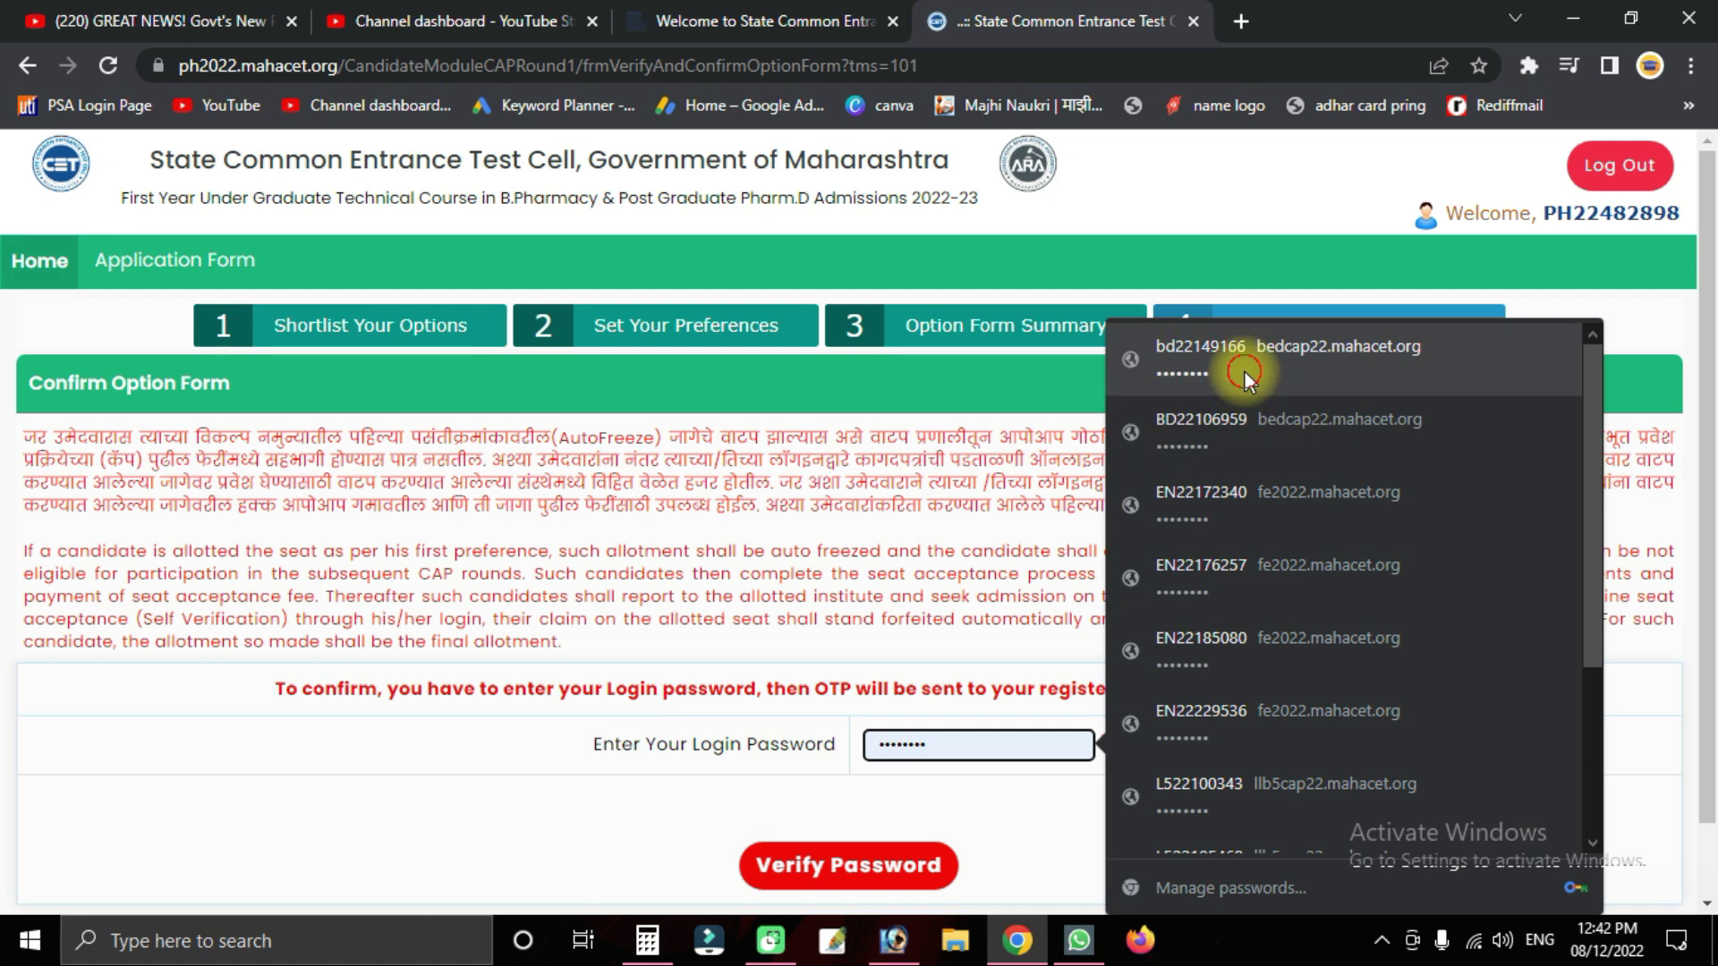
left_click(828, 864)
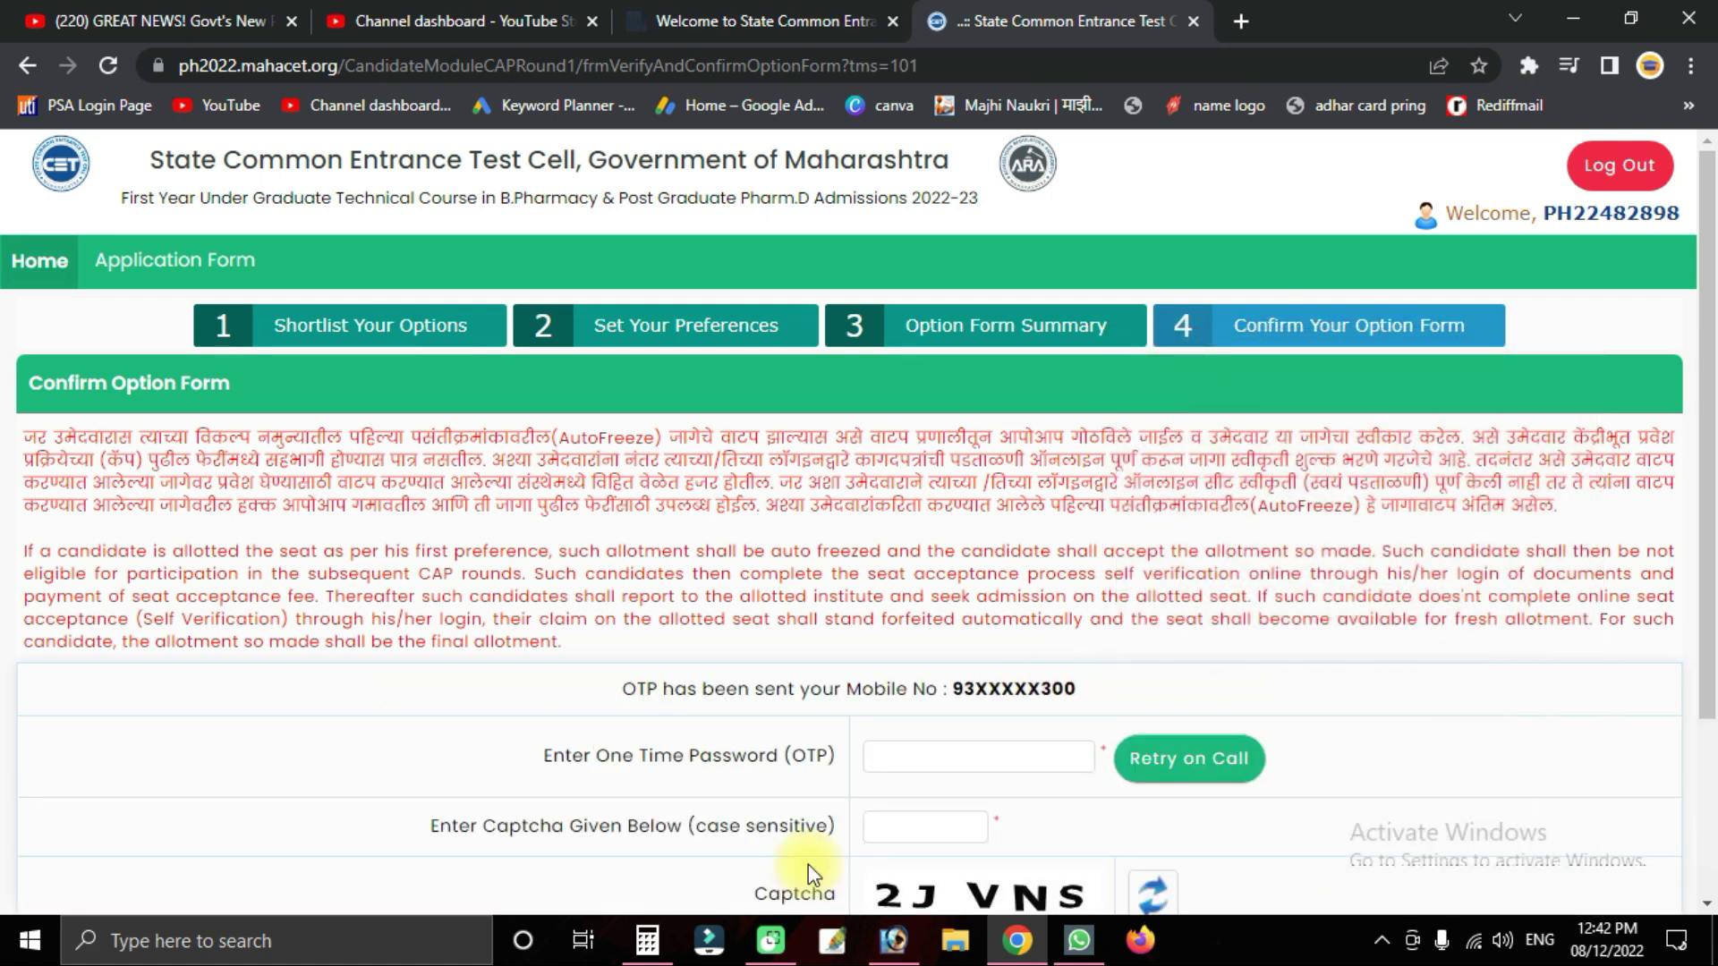
Enter the received OTP and the shown captcha, confirm the option form, and open the receipt
scroll(885, 781, "down", 3)
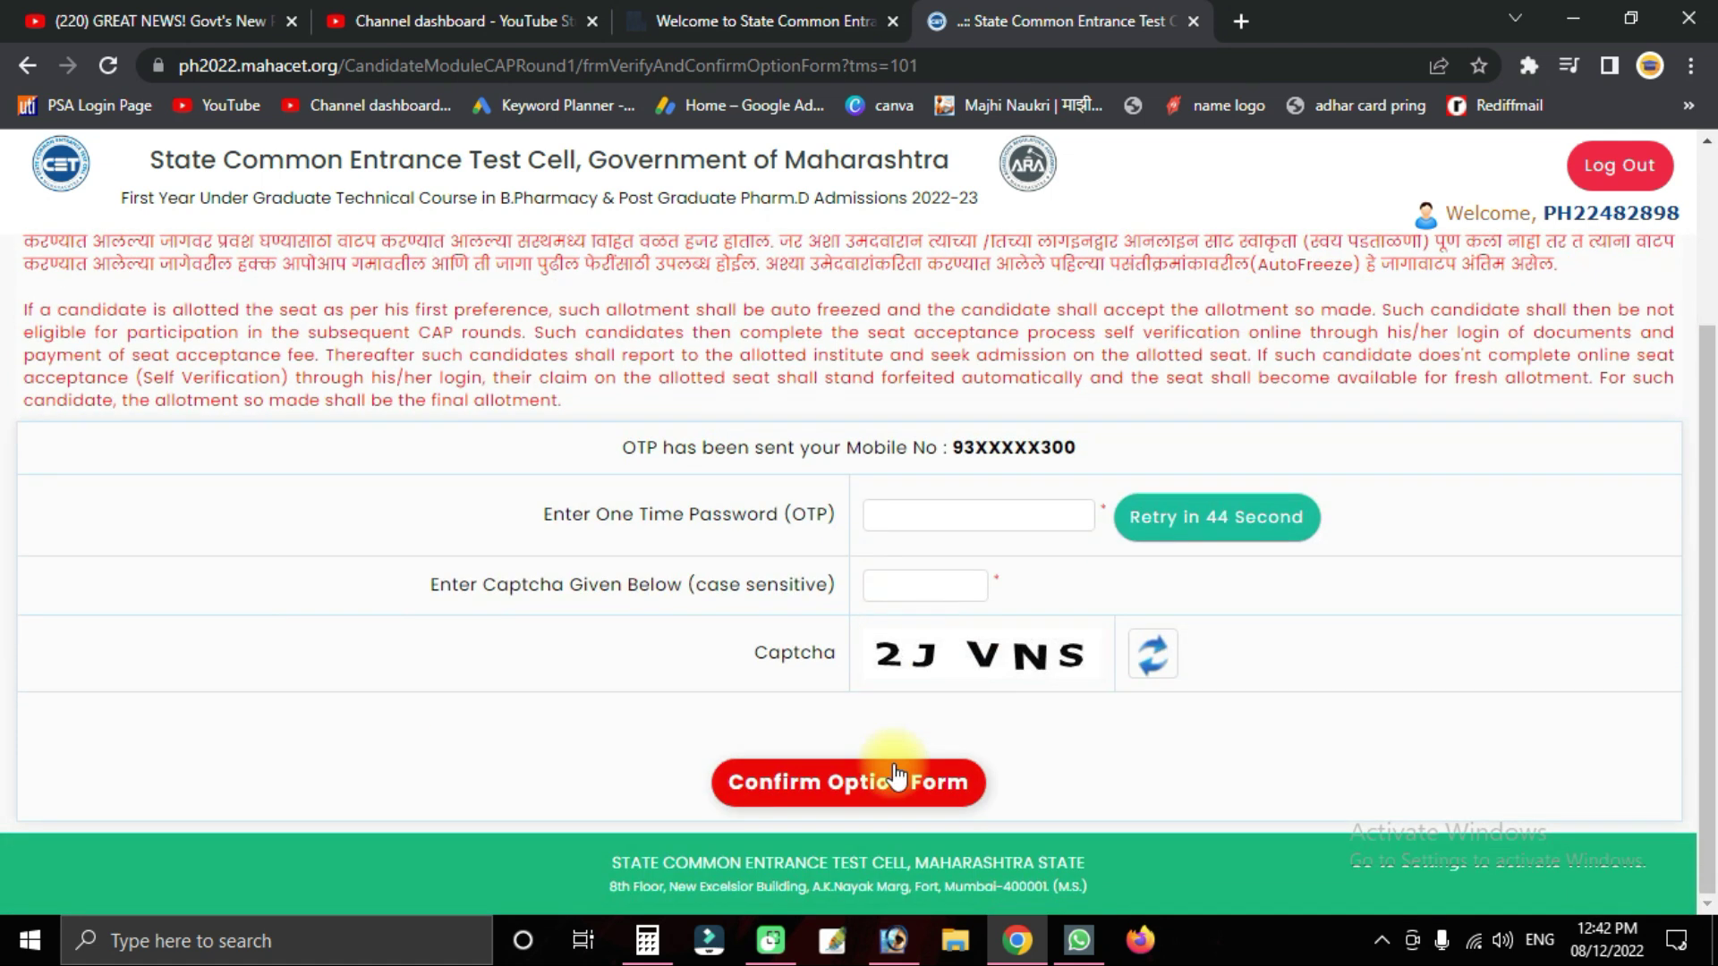
left_click(935, 521)
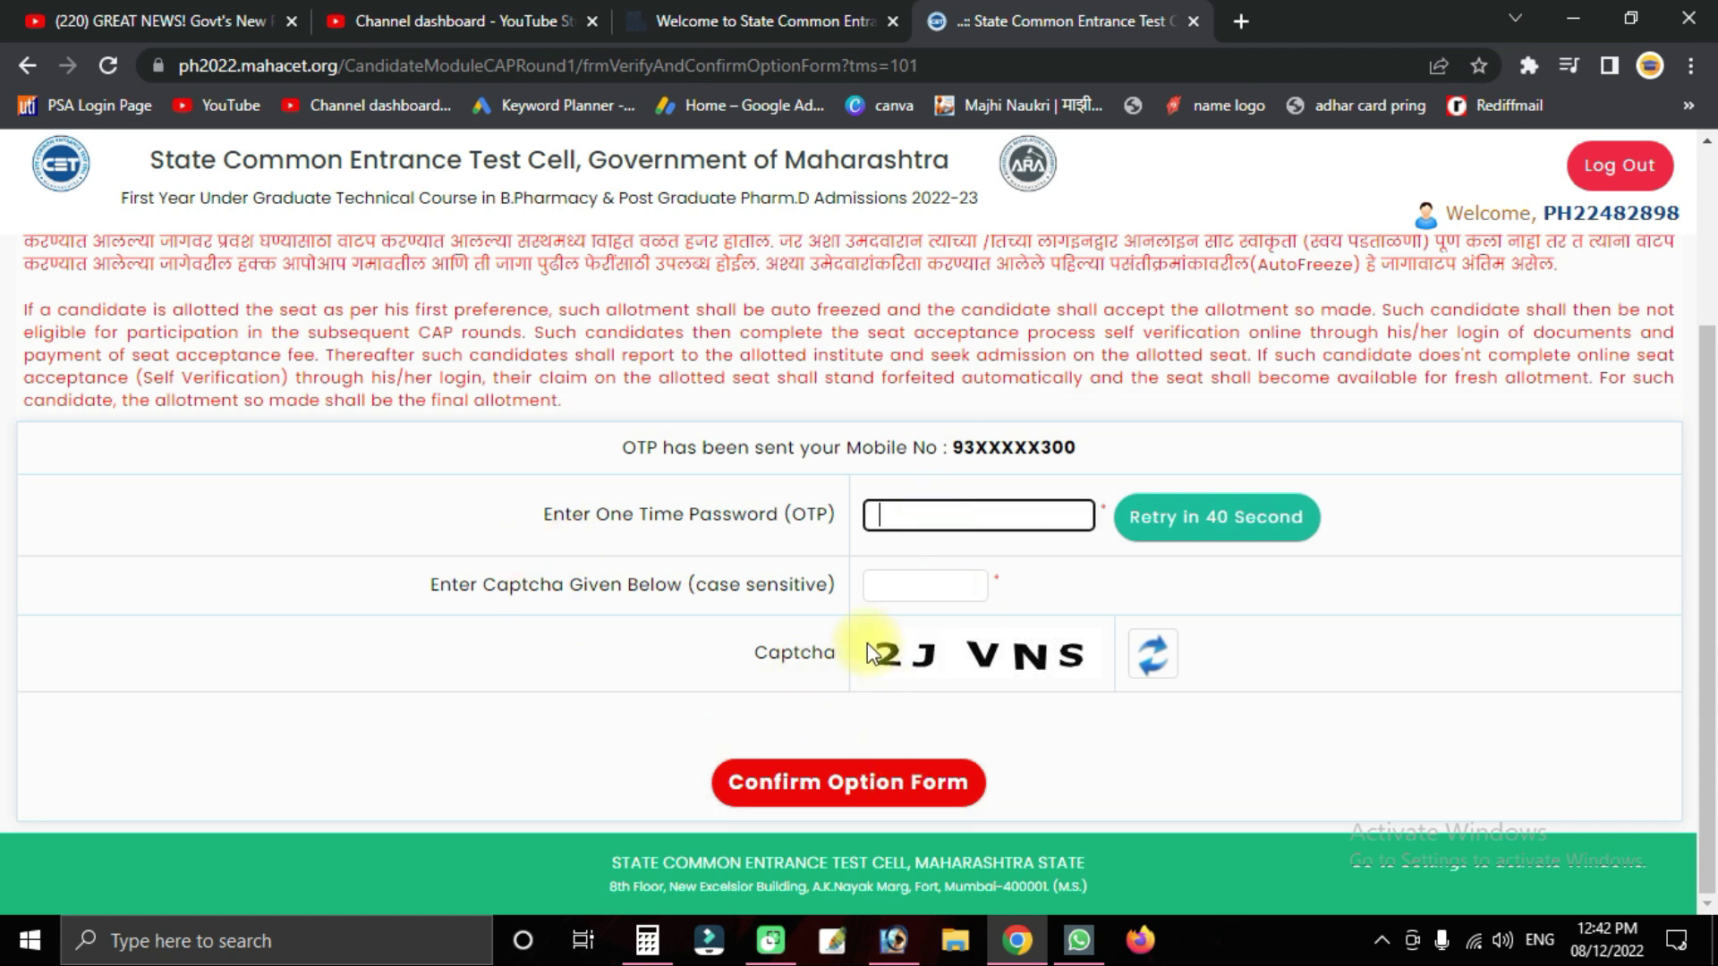
left_click(921, 585)
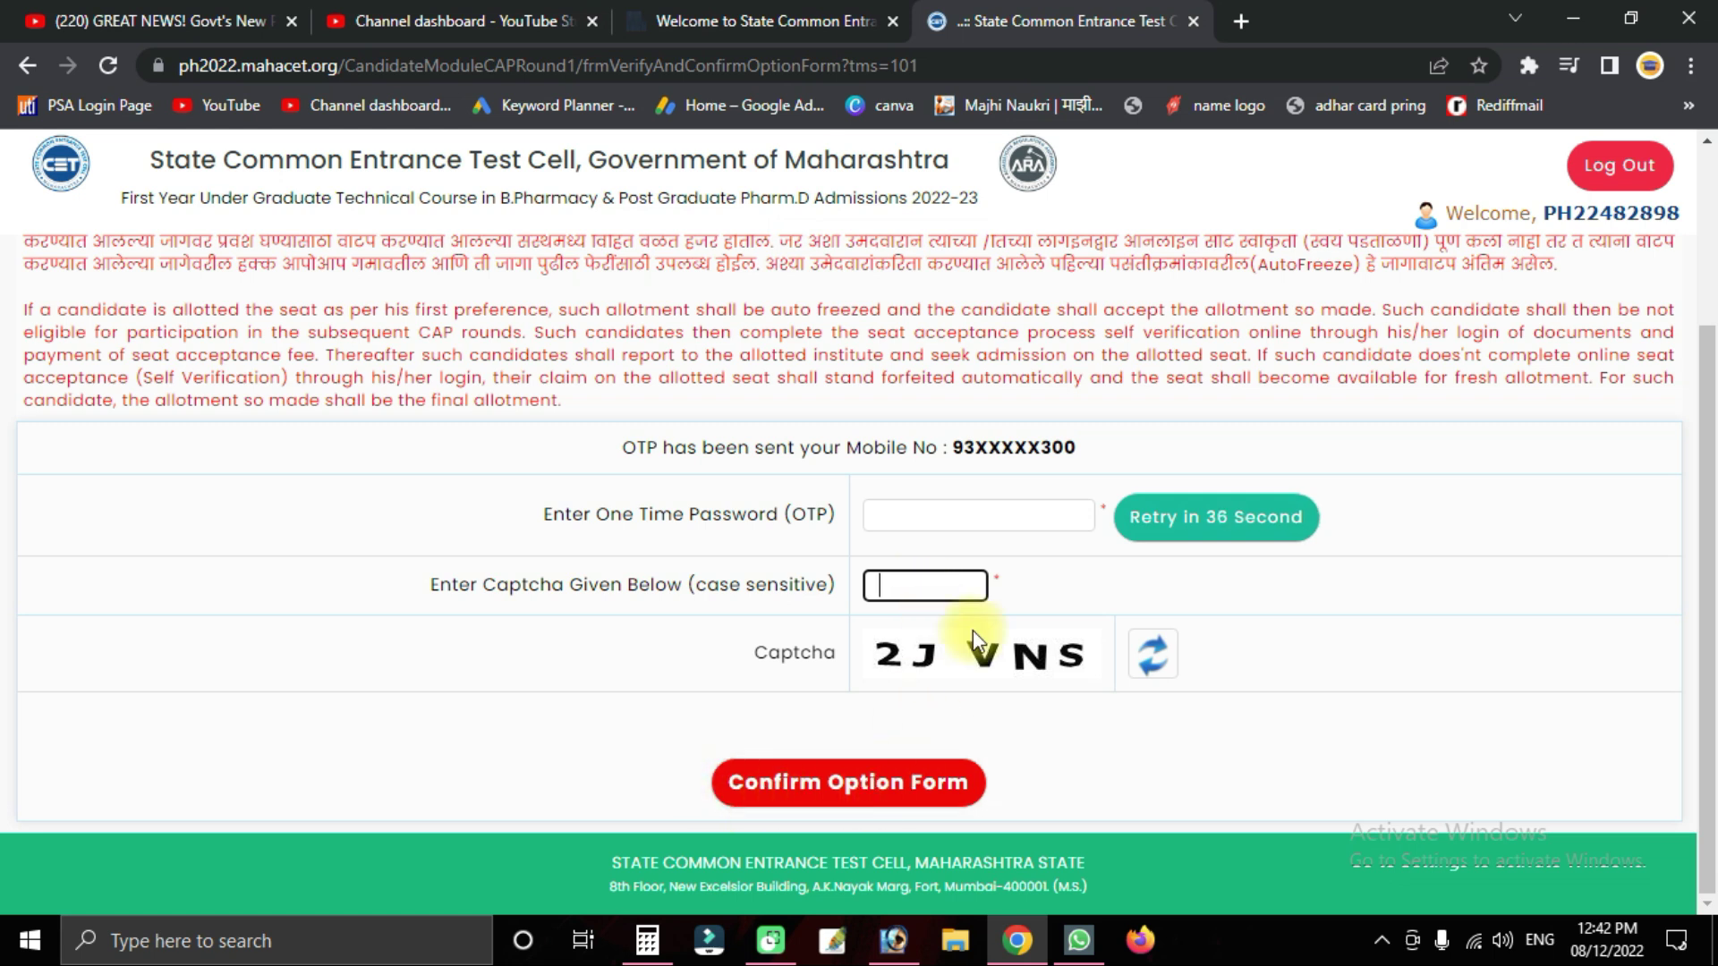
left_click(971, 522)
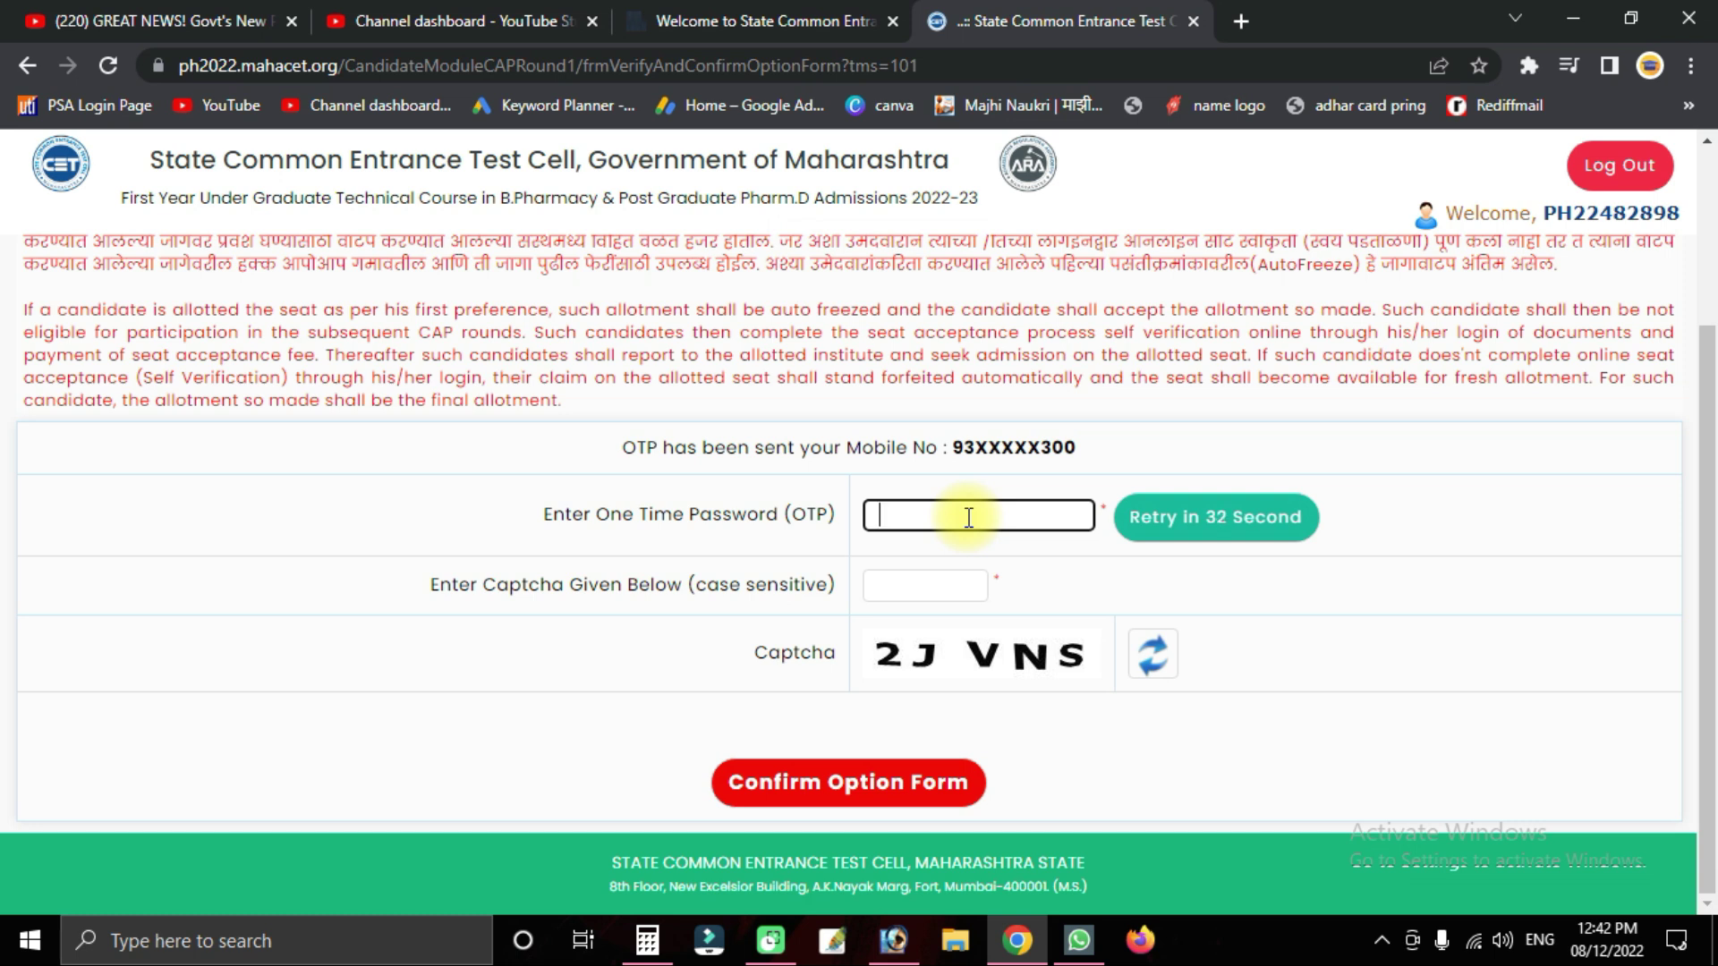
key("Tab")
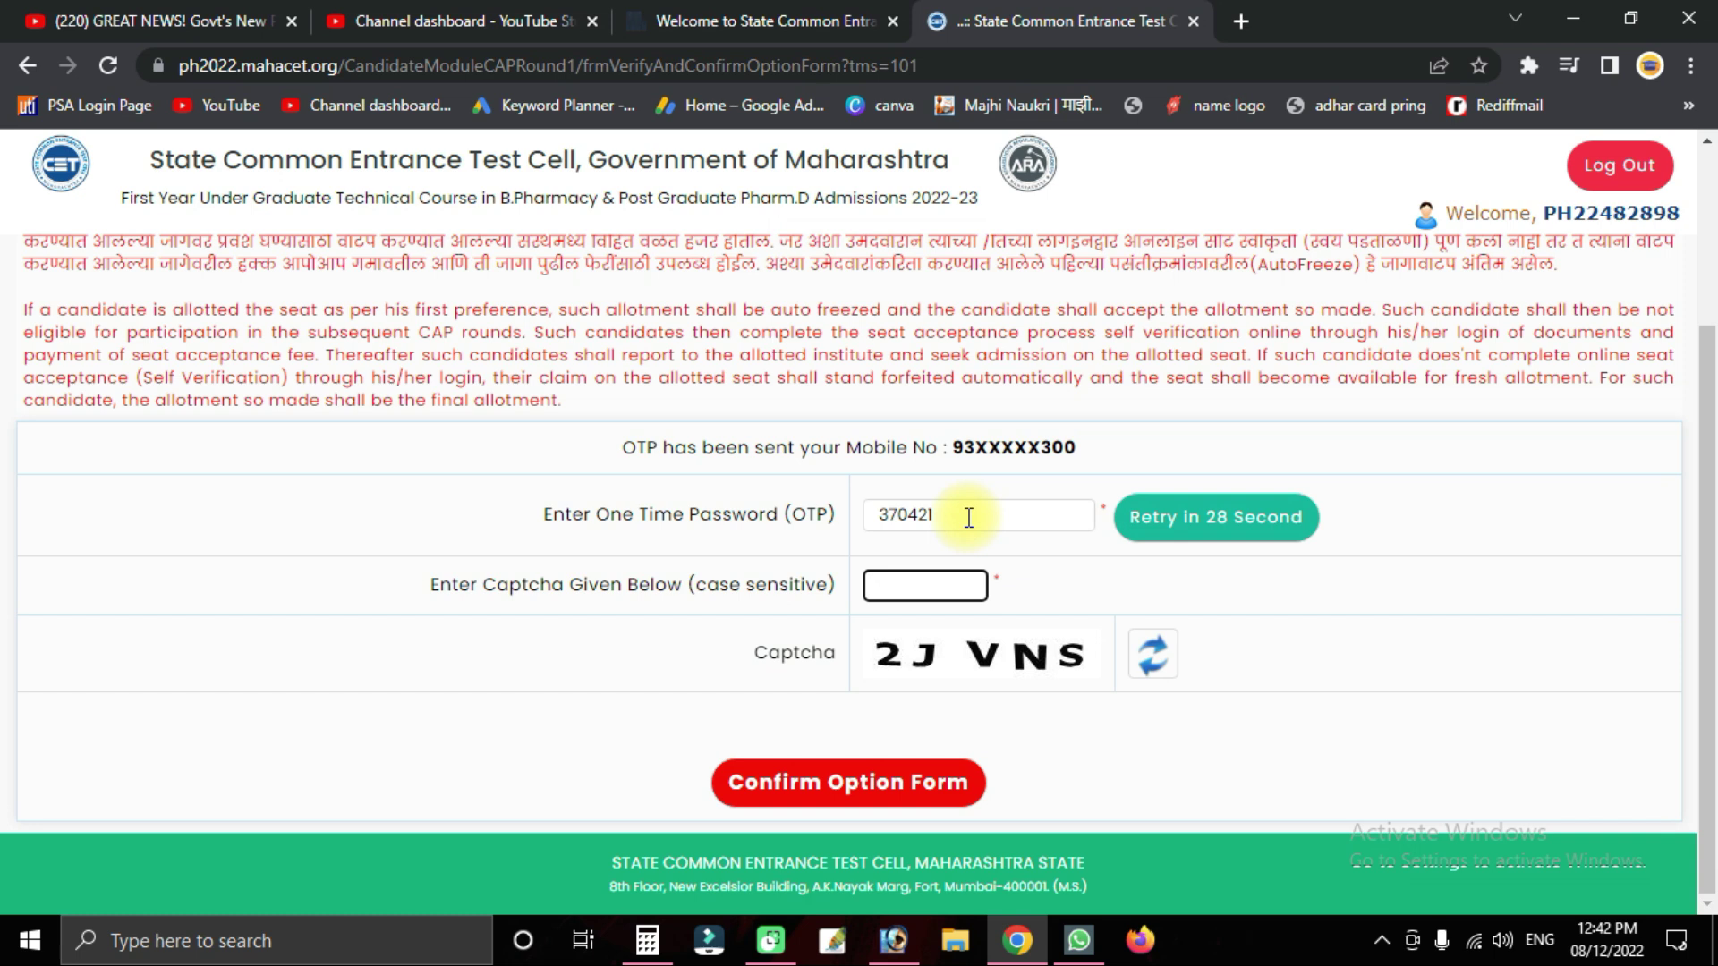
key("Tab")
left_click(890, 769)
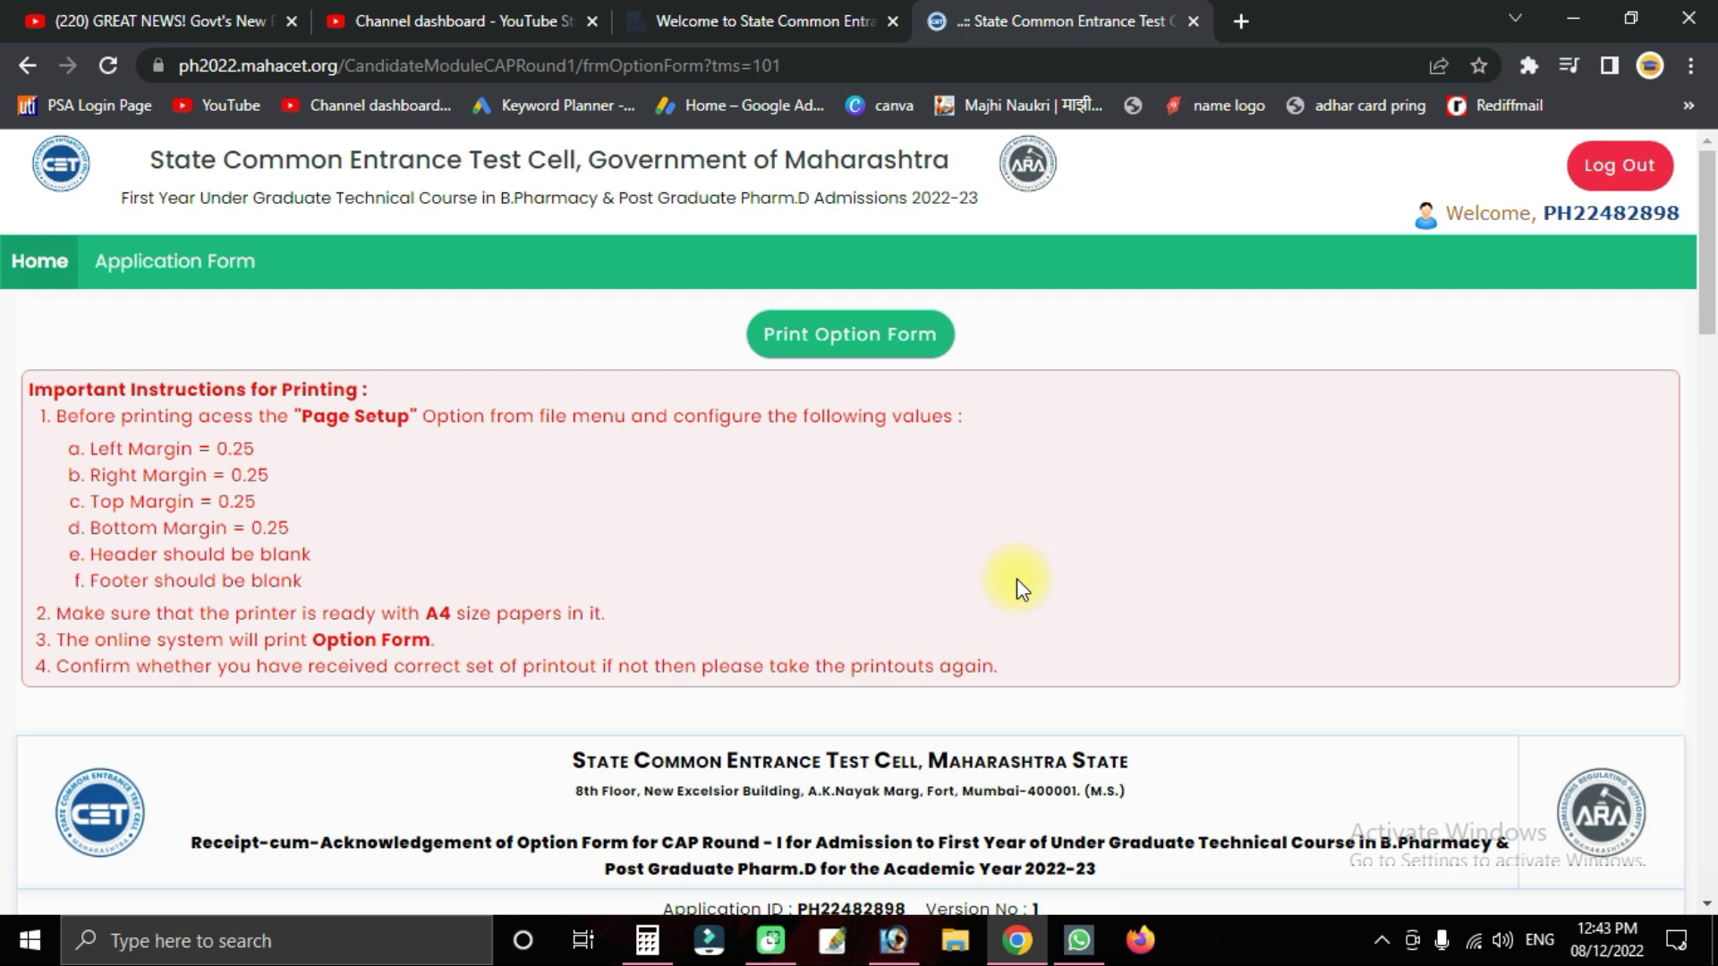
left_click(836, 337)
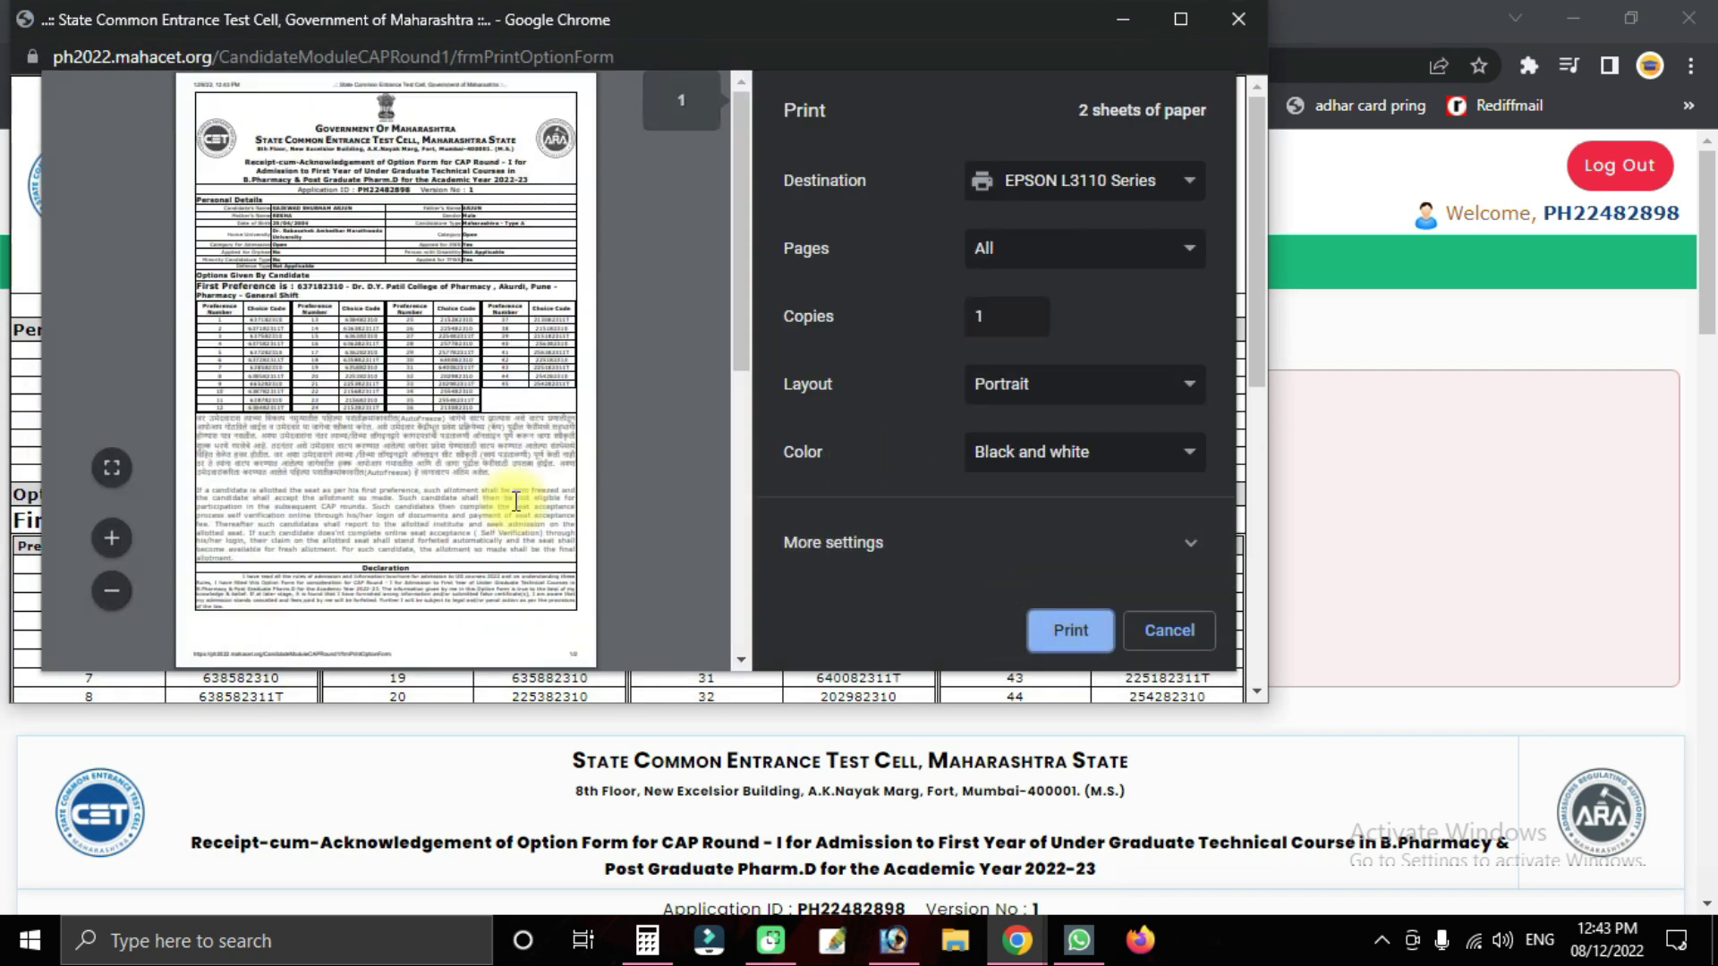
Scroll the receipt preview, send it to the printer, then close the receipt popup
scroll(406, 490, "down", 6)
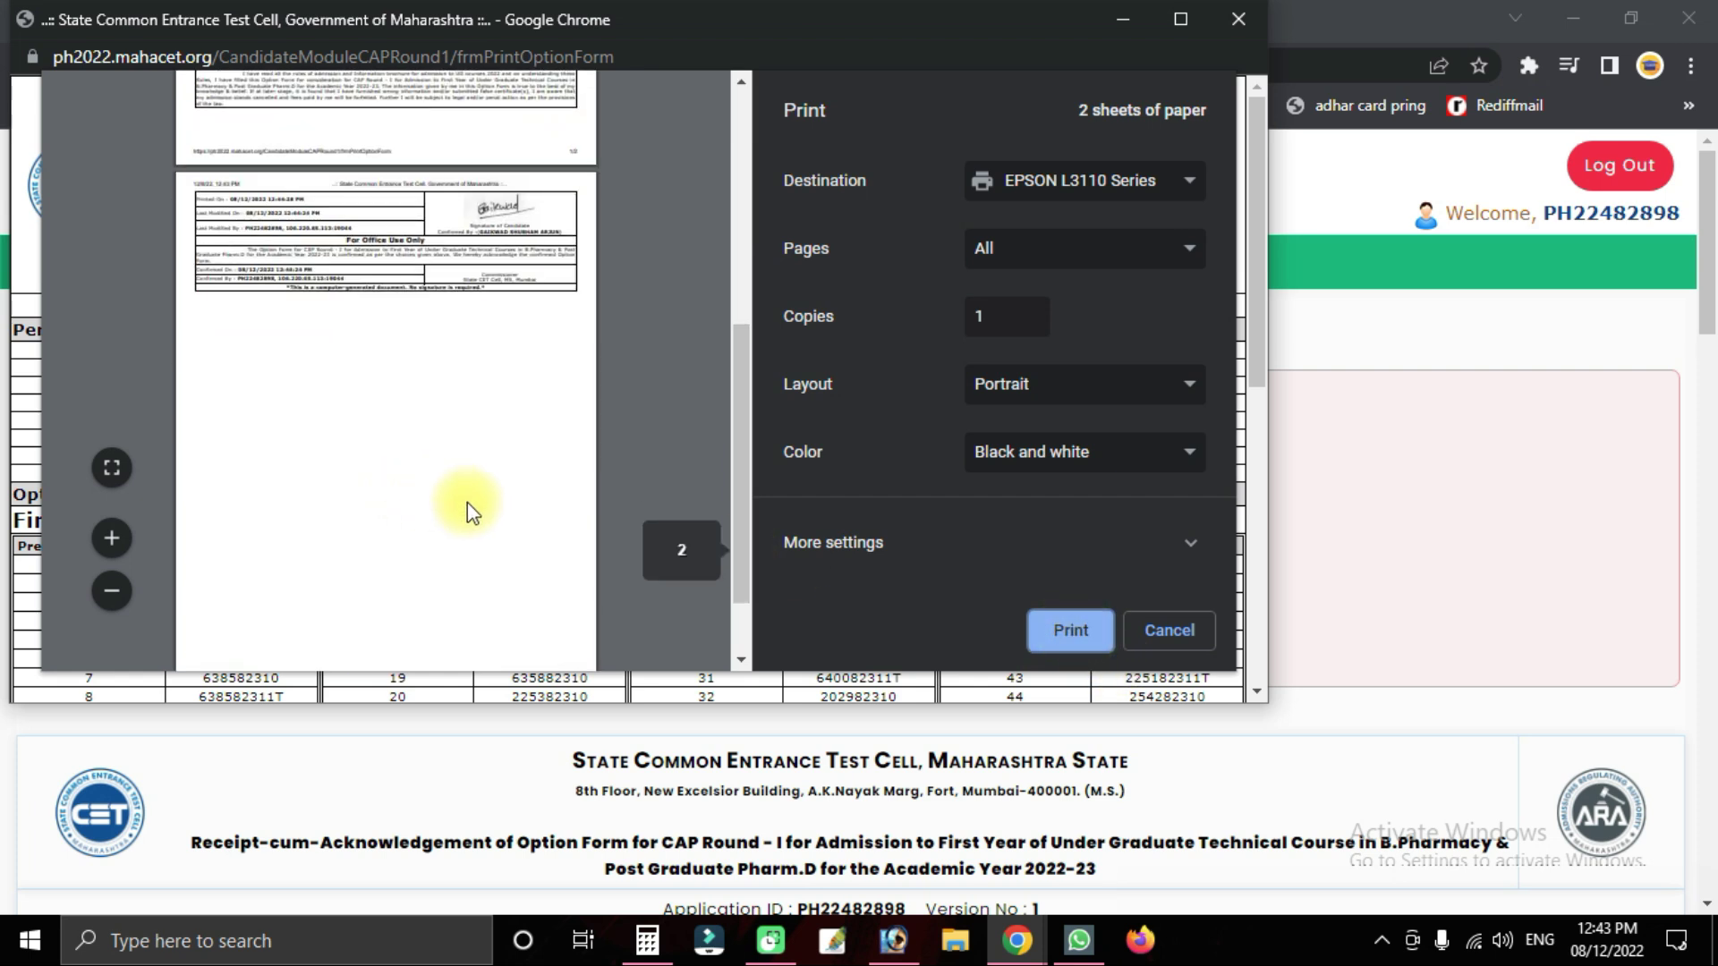
left_click(1051, 624)
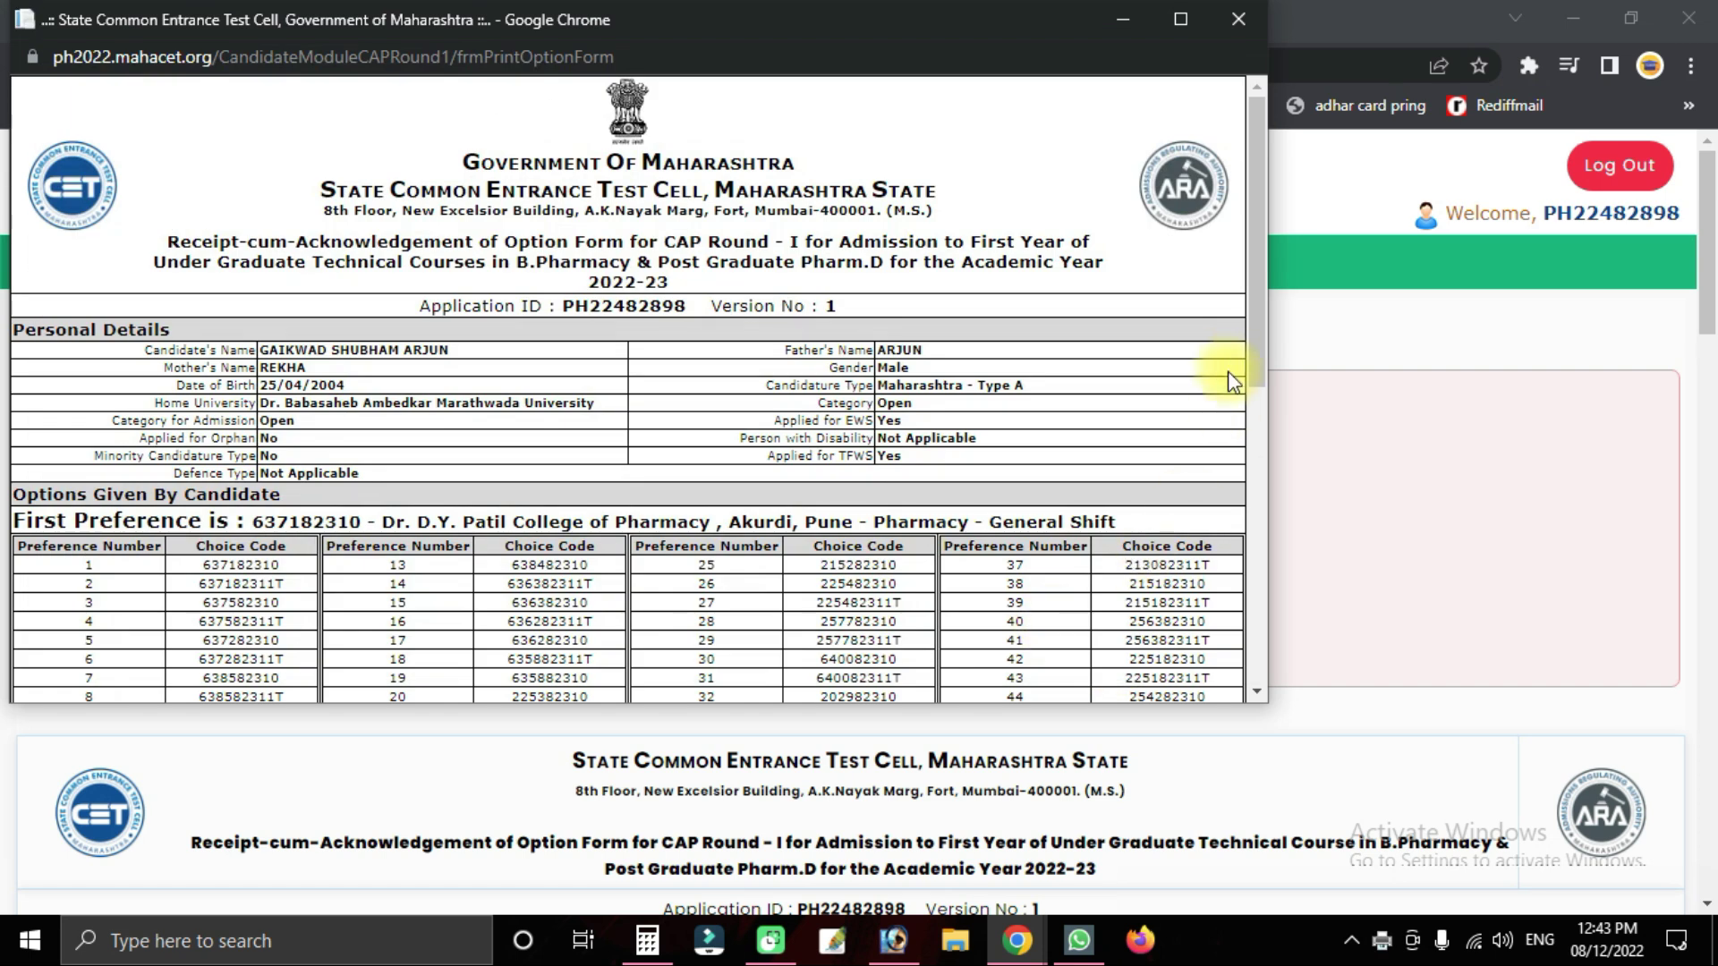
left_click(1241, 21)
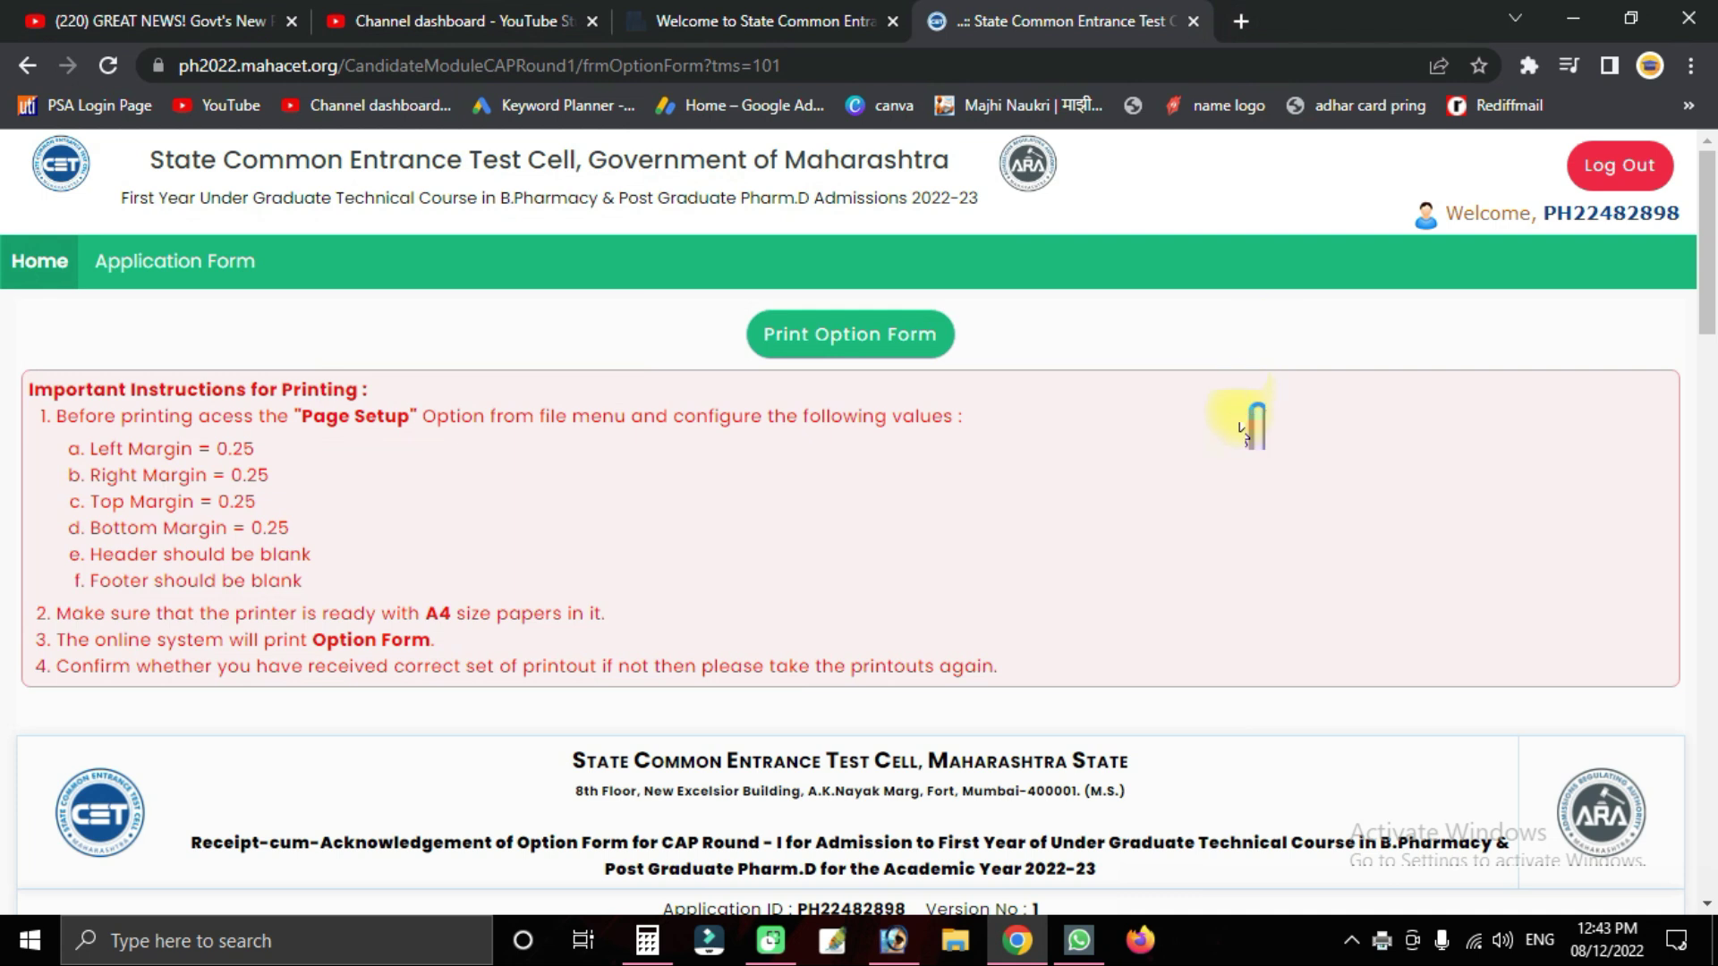